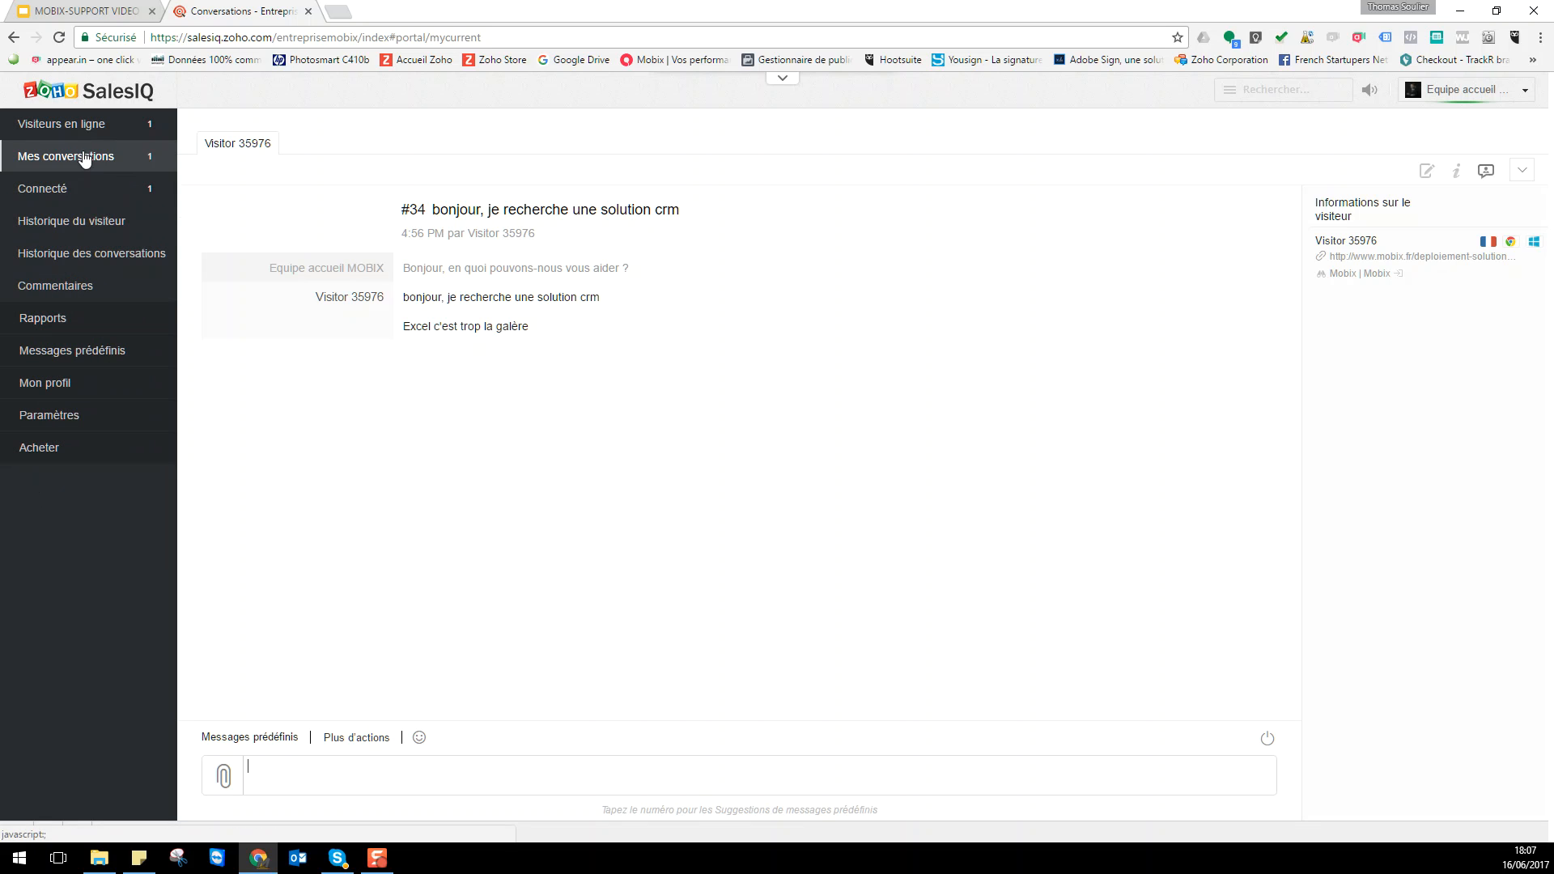
- Check the radar visitor's details, return to the ongoing chat, then open the visitor history lists
left_click(98, 130)
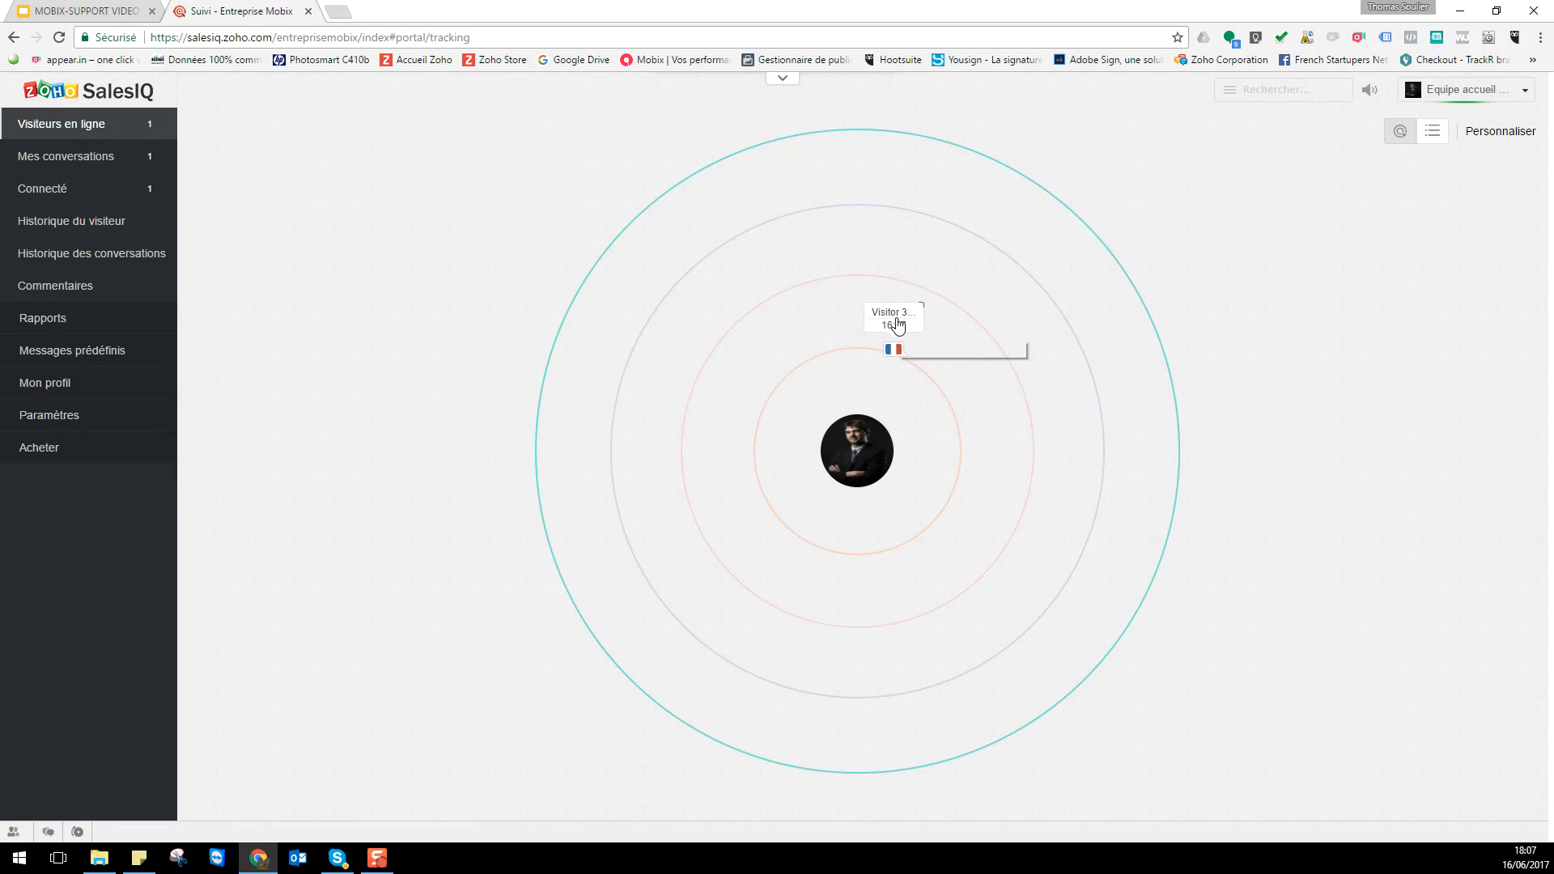
left_click(898, 323)
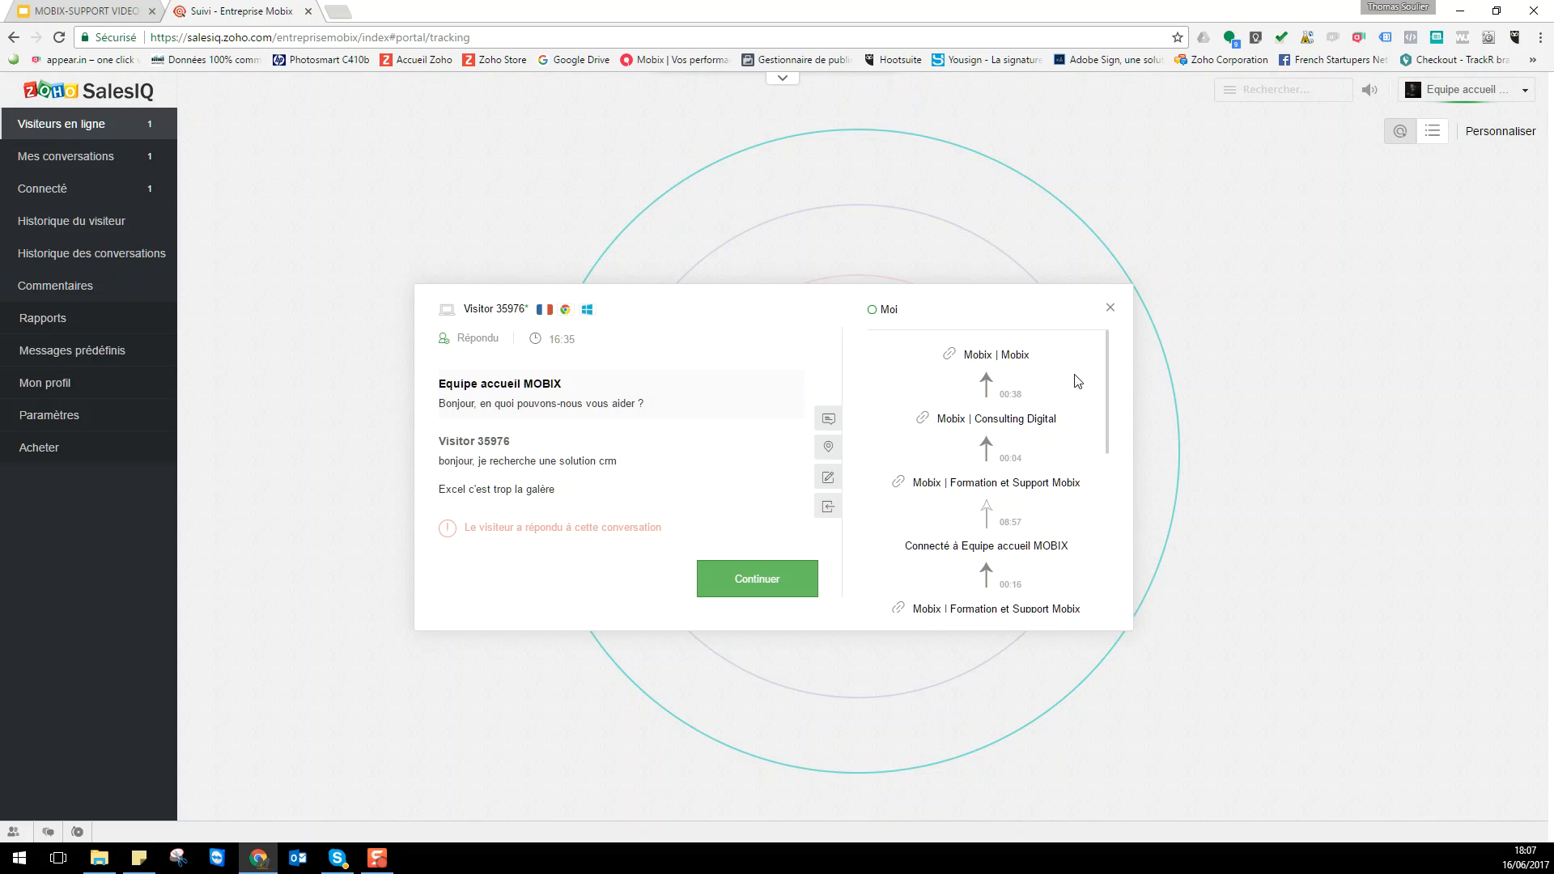
left_click_drag(1110, 380, 1107, 346)
left_click(1110, 310)
left_click(43, 166)
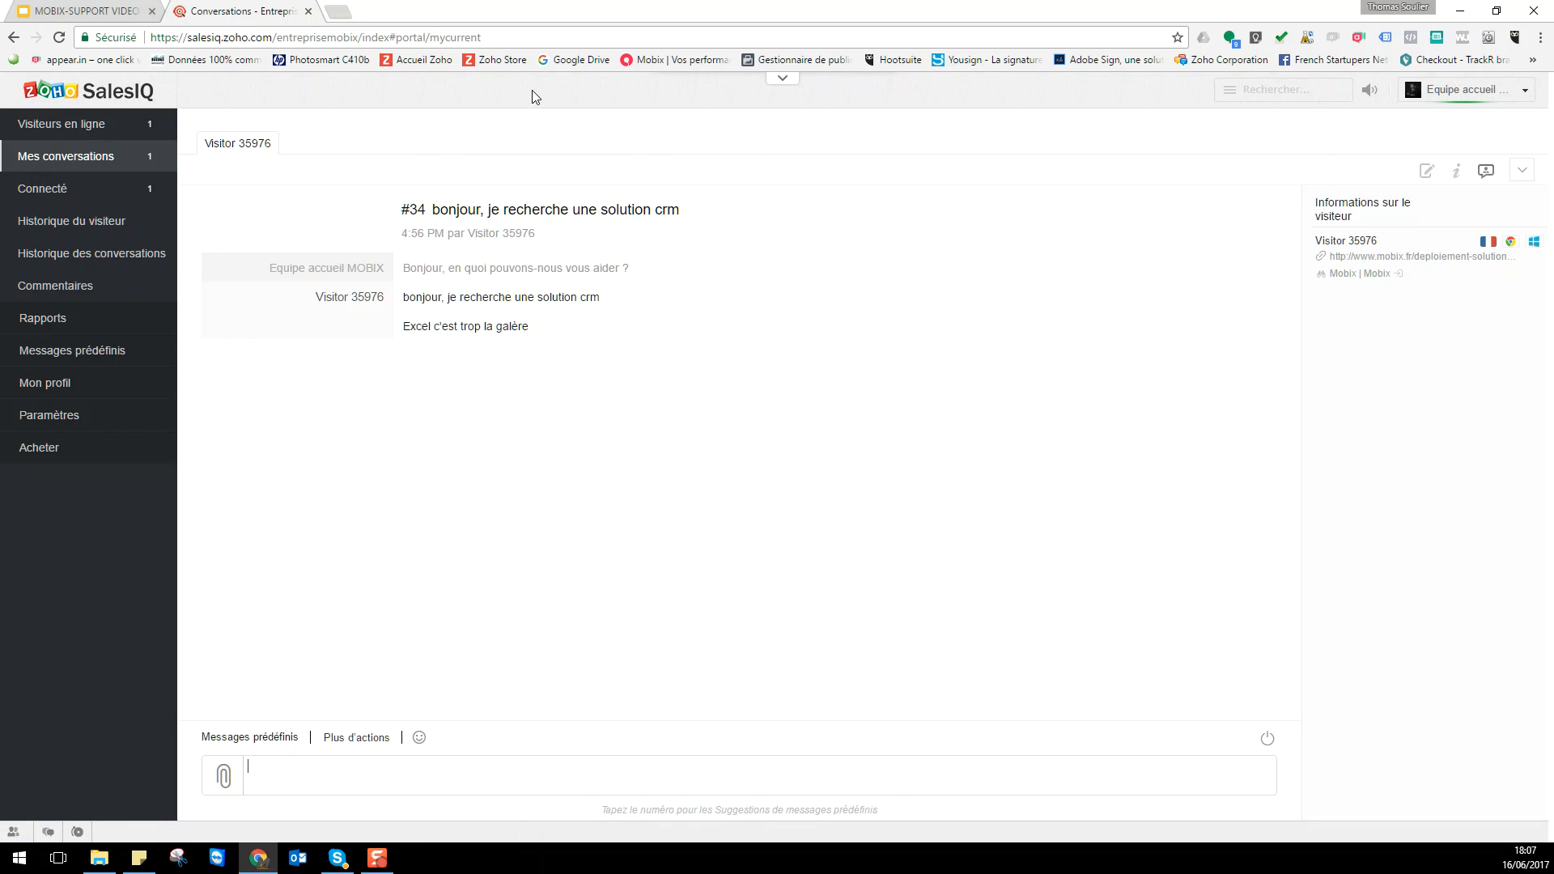
left_click(37, 235)
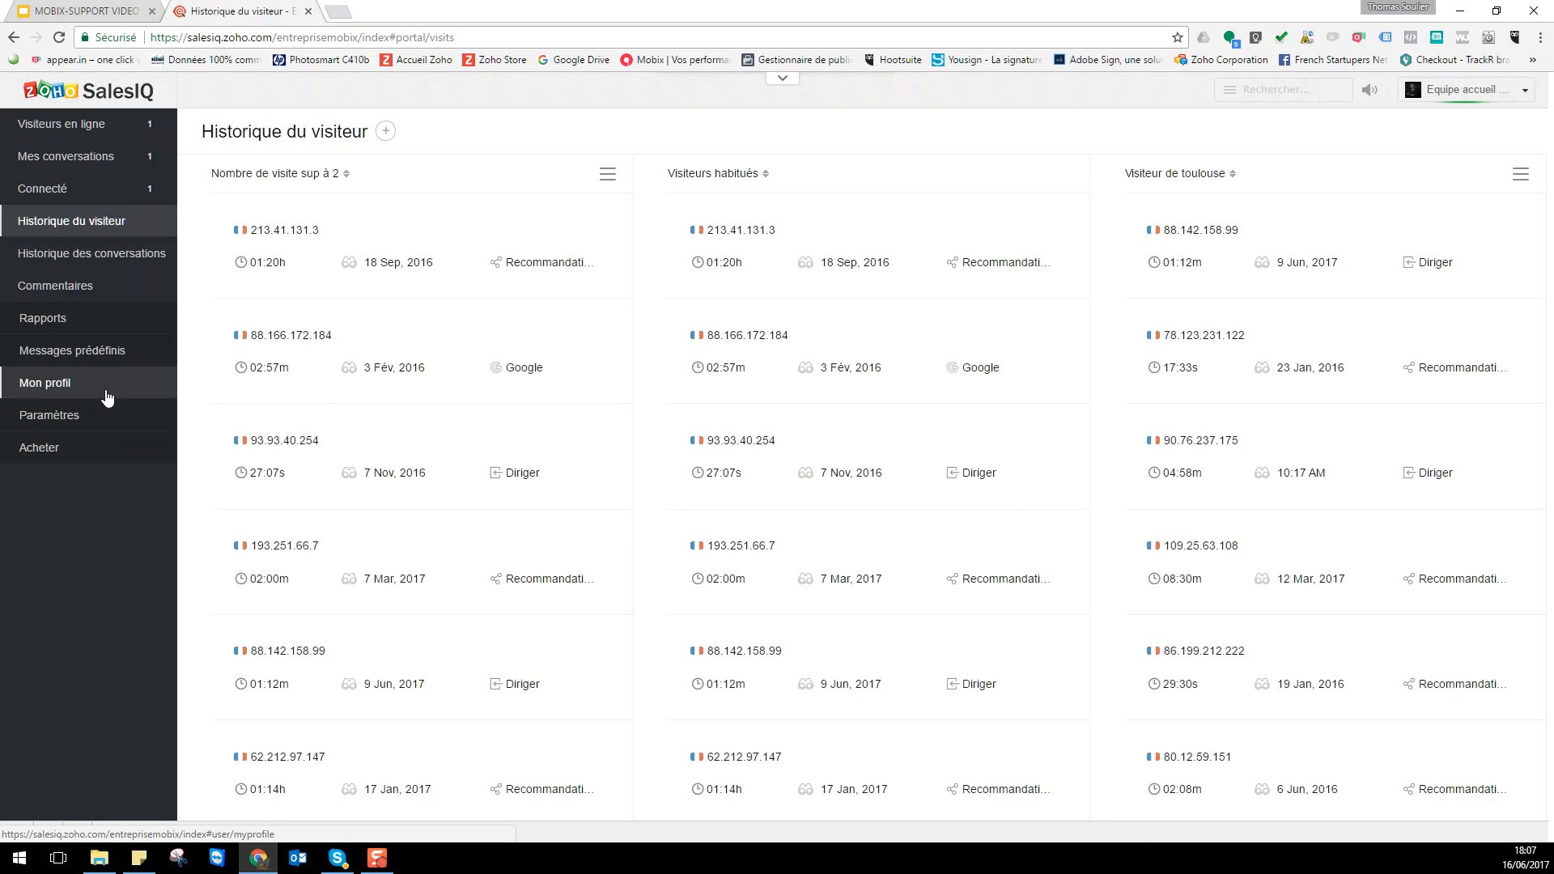
- Show the canned messages list and open a new blank Chrome tab
left_click(103, 354)
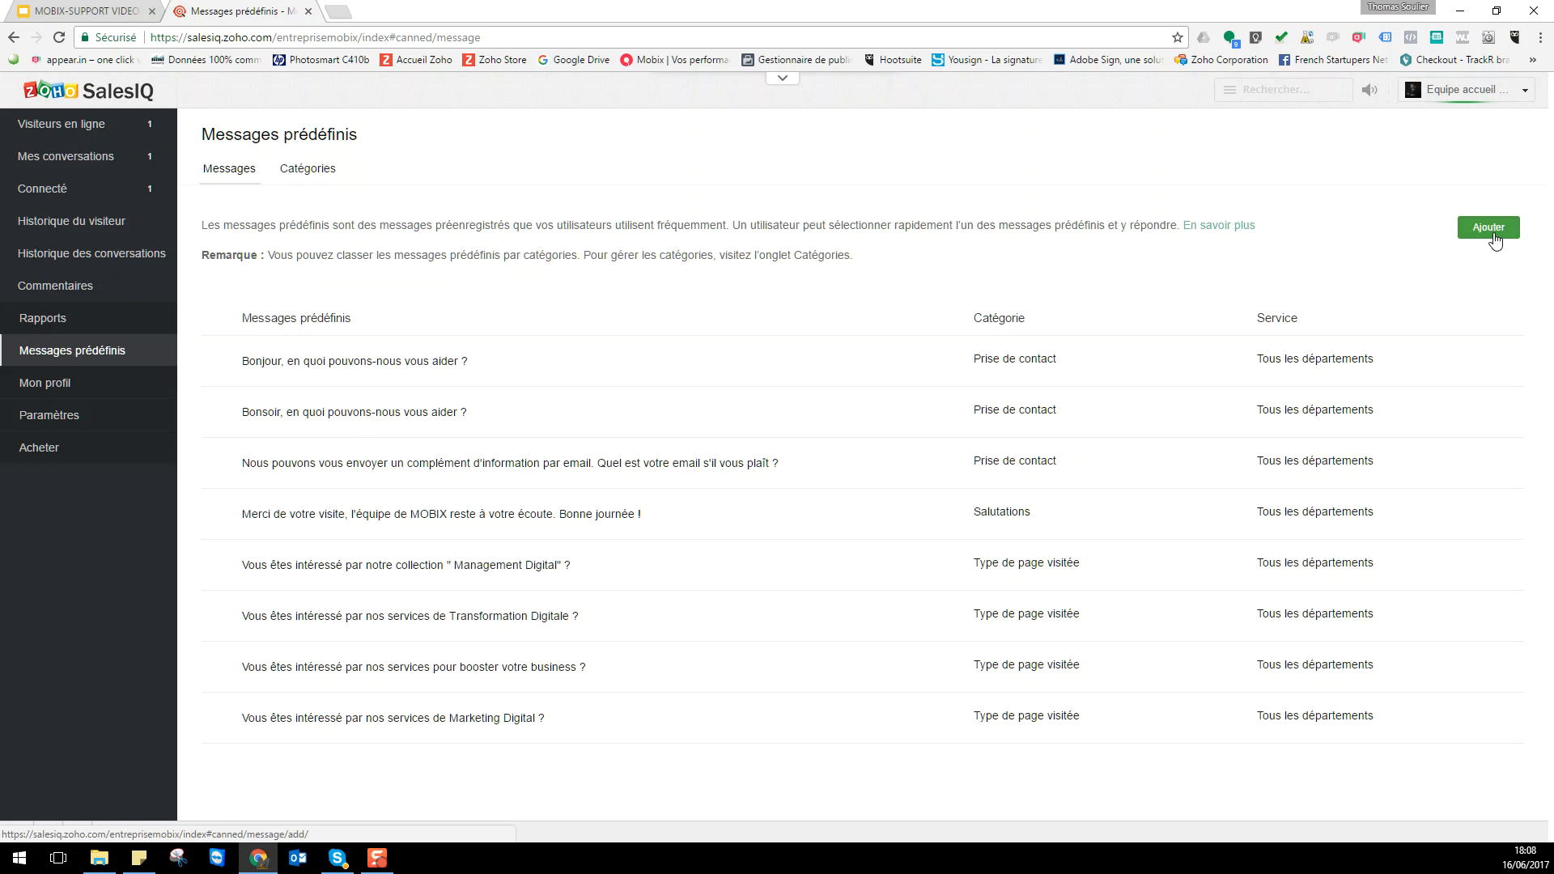
left_click(339, 11)
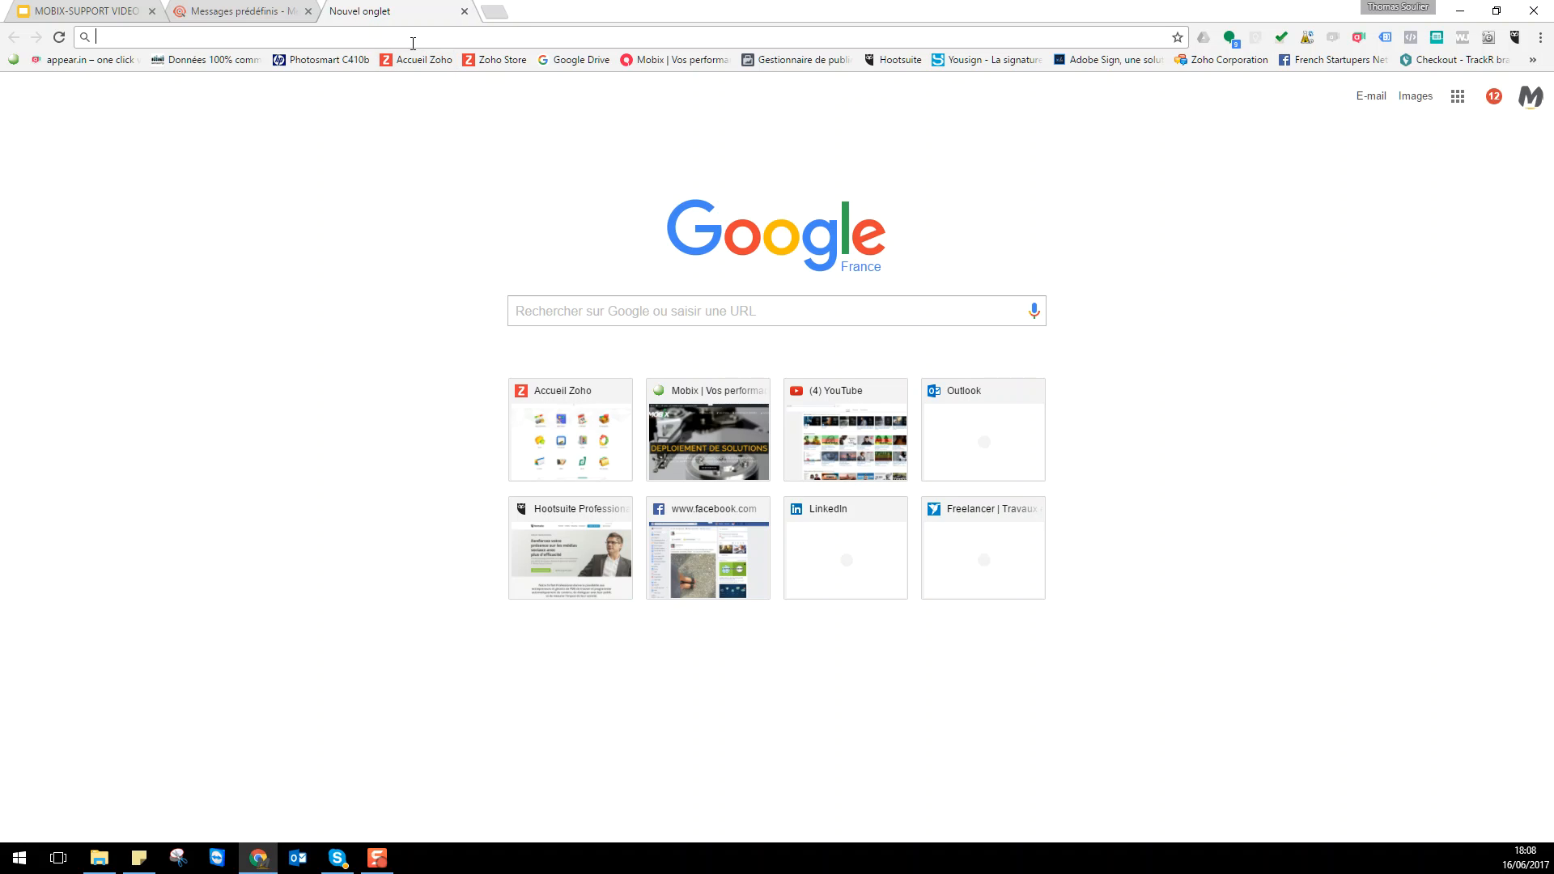
- Find Place Saint-Georges, Toulouse in Google Maps and select its map page link
type("google")
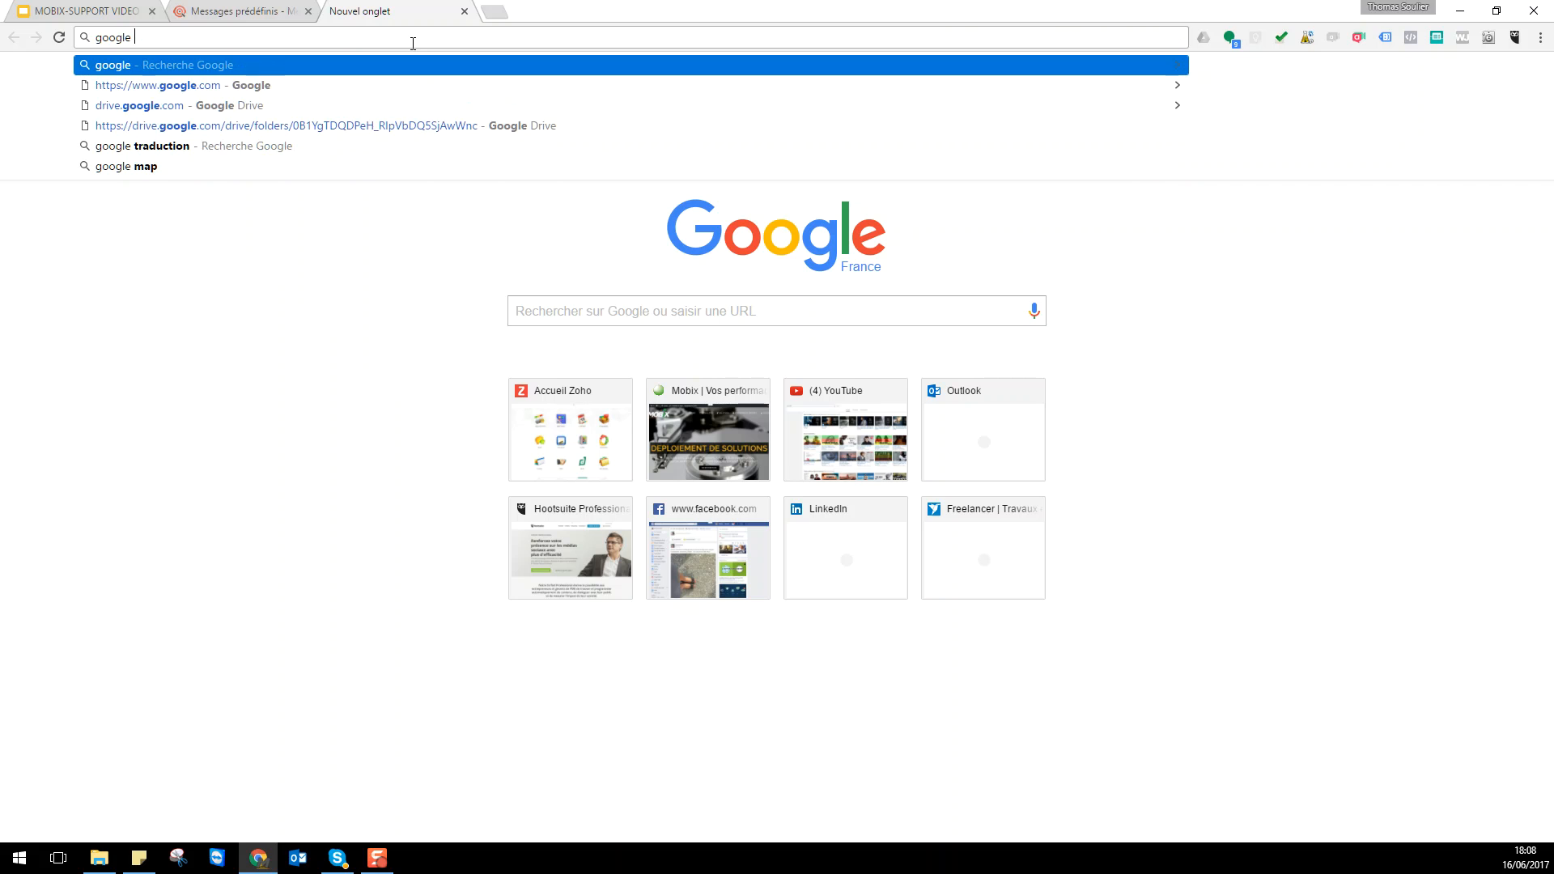
type(" map")
key("Return")
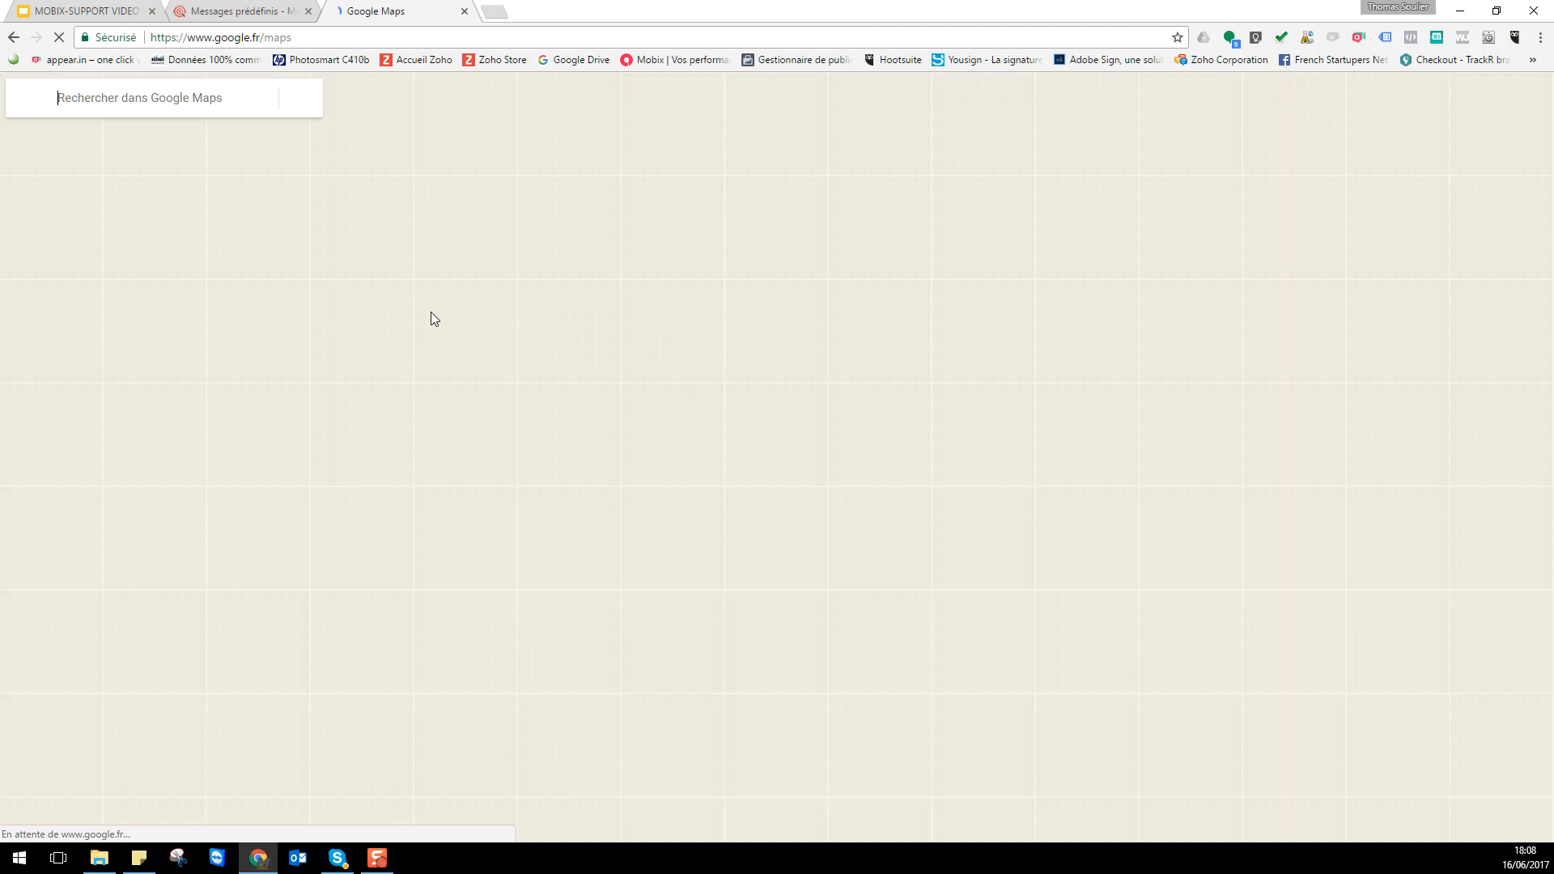
left_click(122, 92)
type("place saint goe")
key("Down")
key("Down")
key("Down")
key("Up")
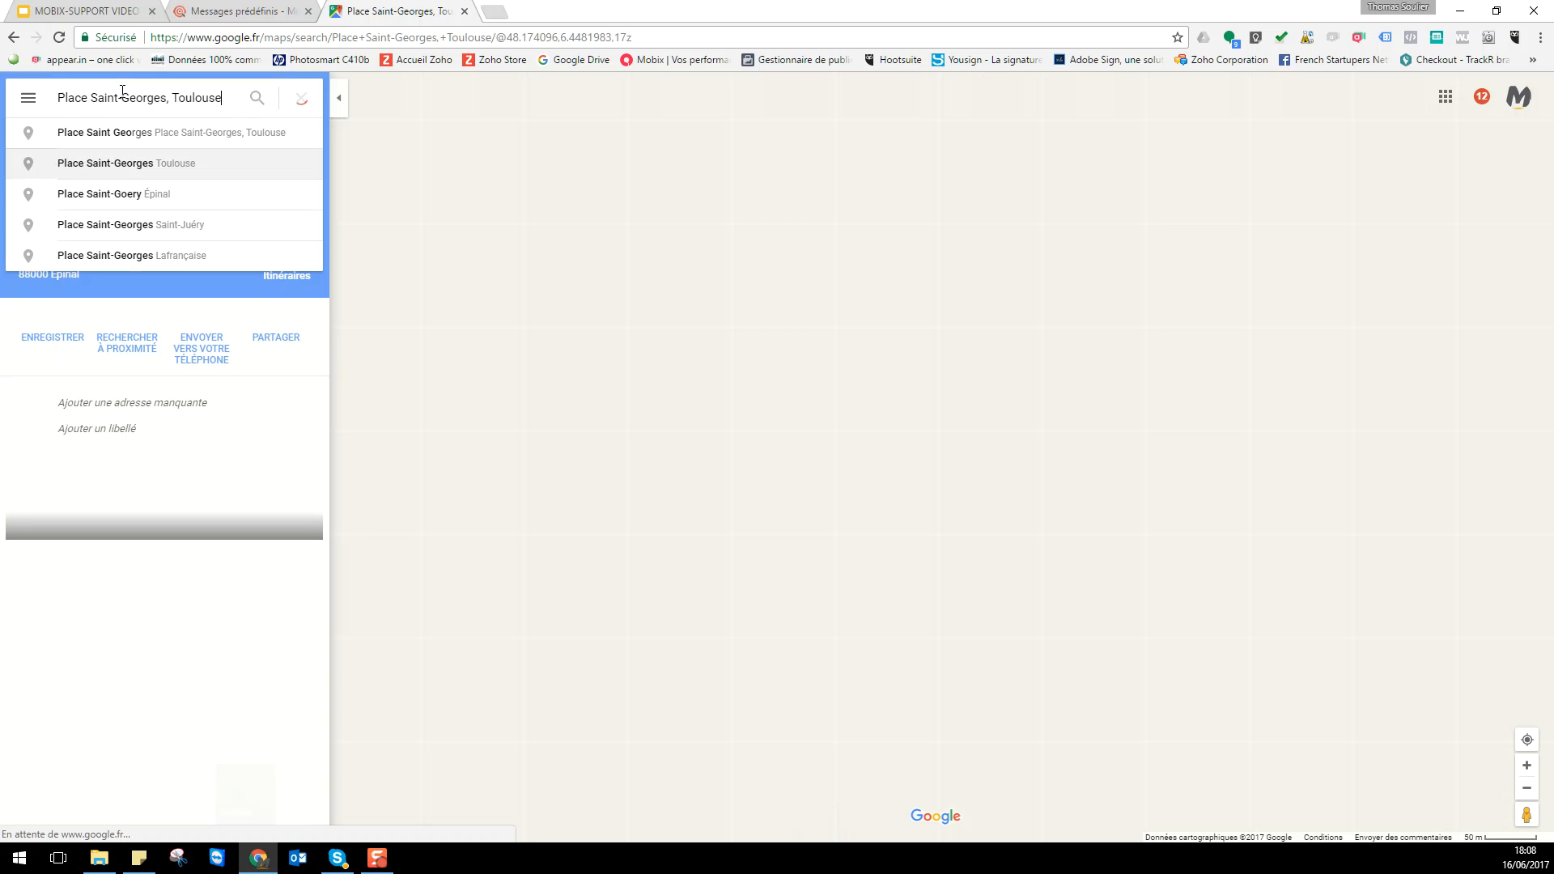
key("Return")
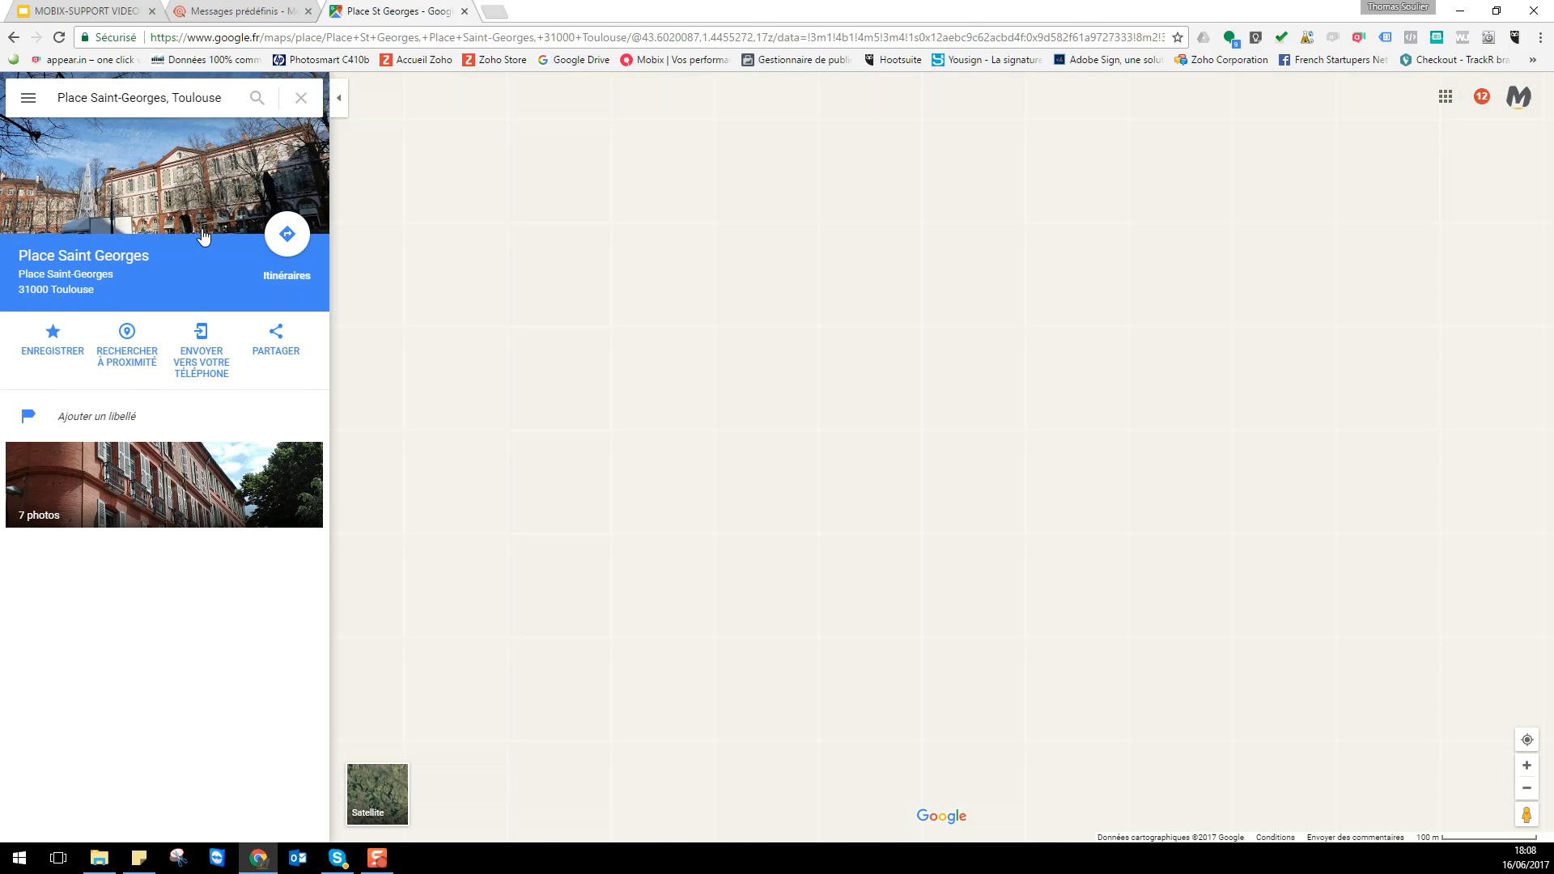
left_click(641, 36)
key("ctrl+c")
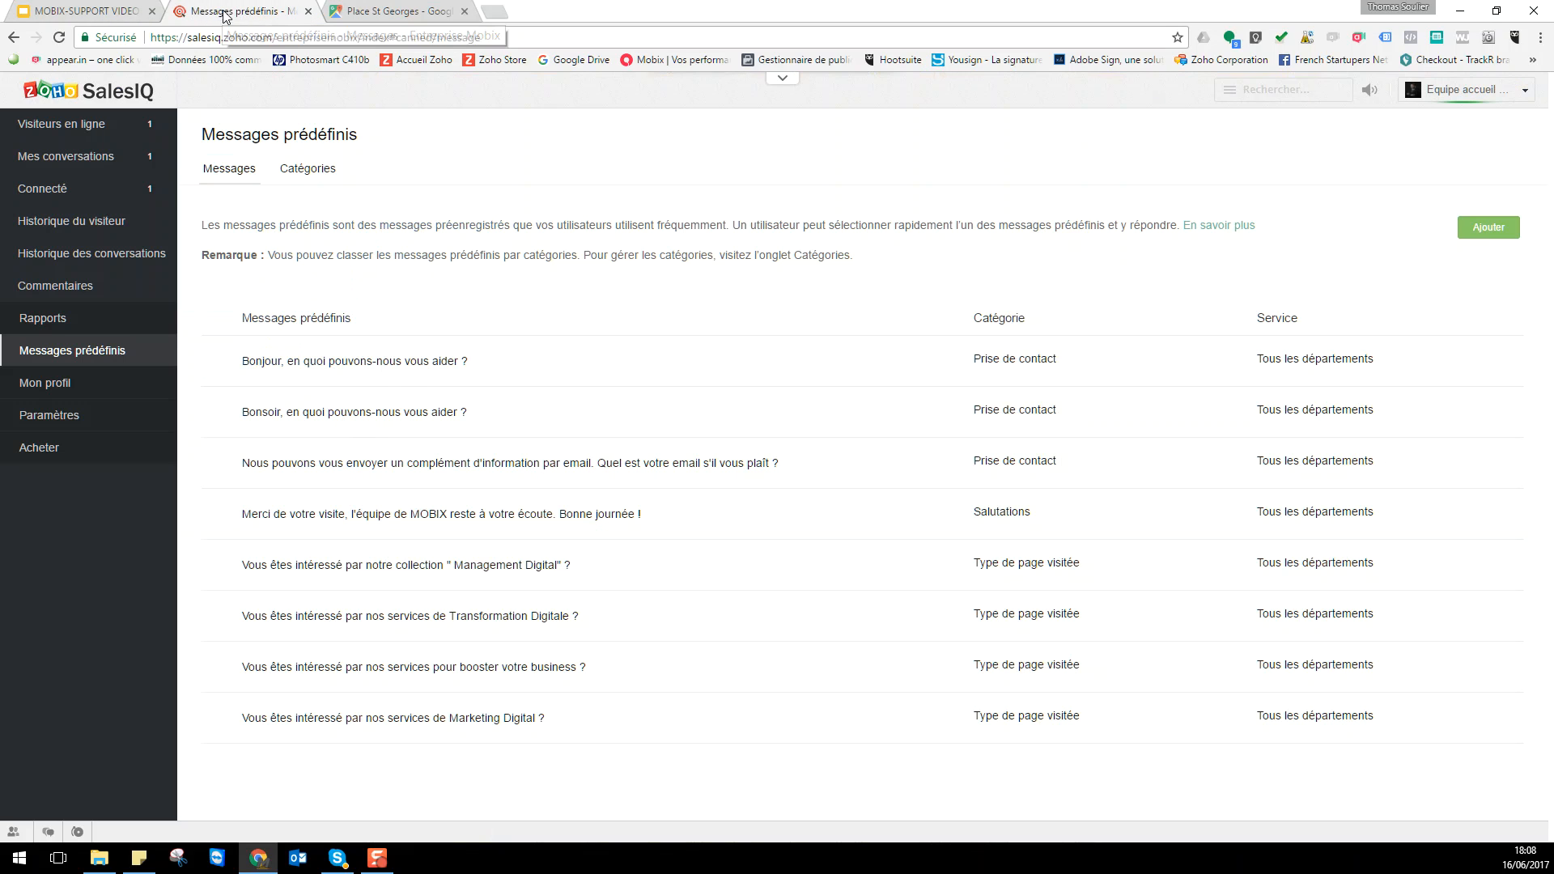
- Add a Prise de contact canned reply 'Pour nous rencontrer suivez Google' with the pasted Maps link, for all departments
left_click(227, 12)
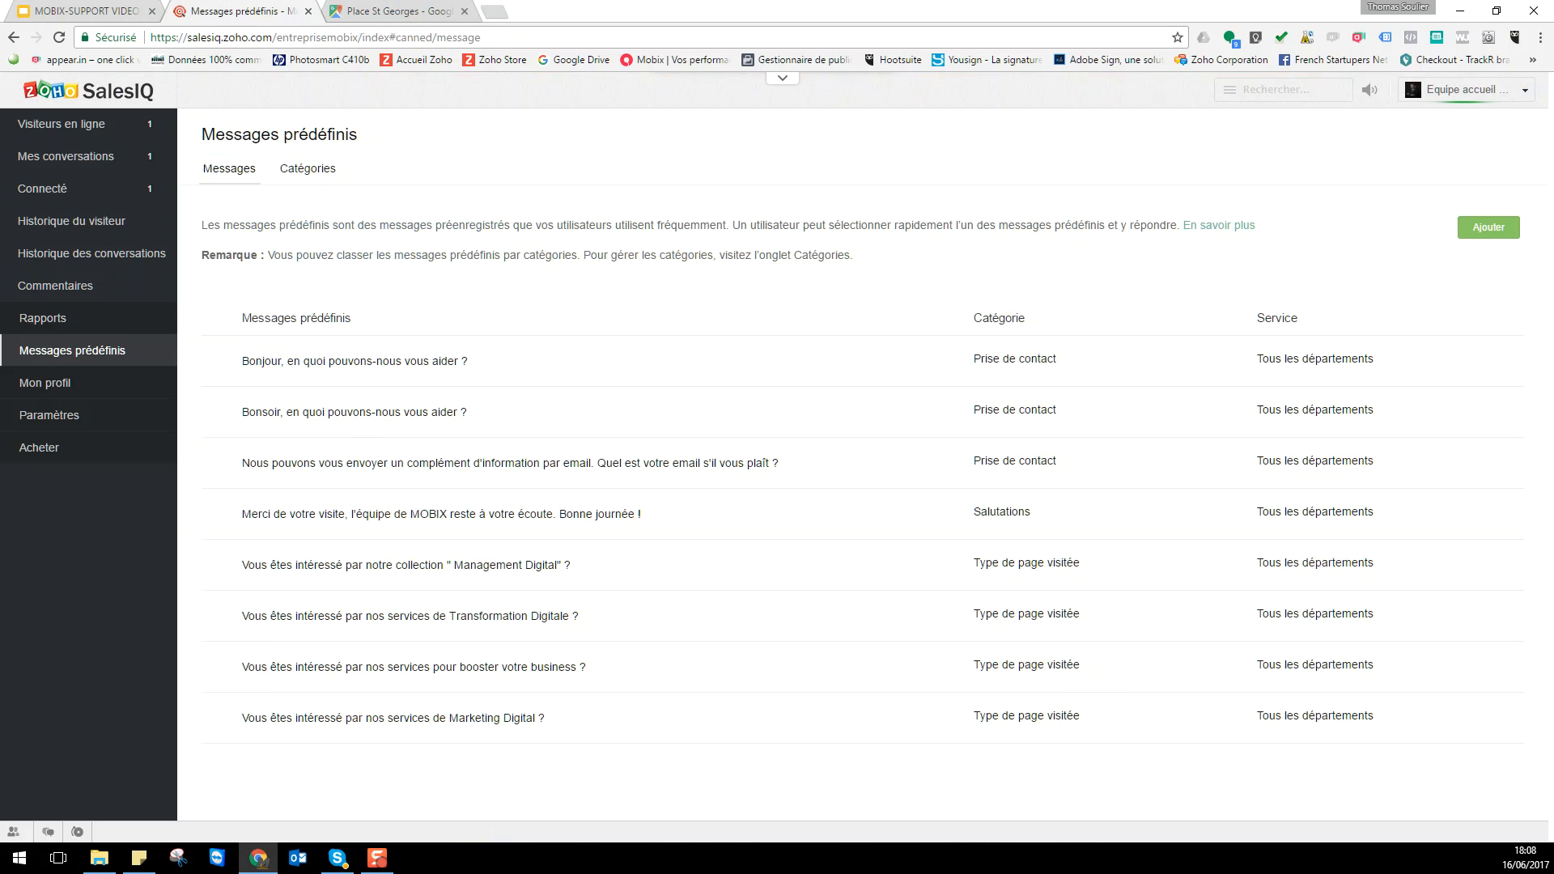
left_click(1478, 230)
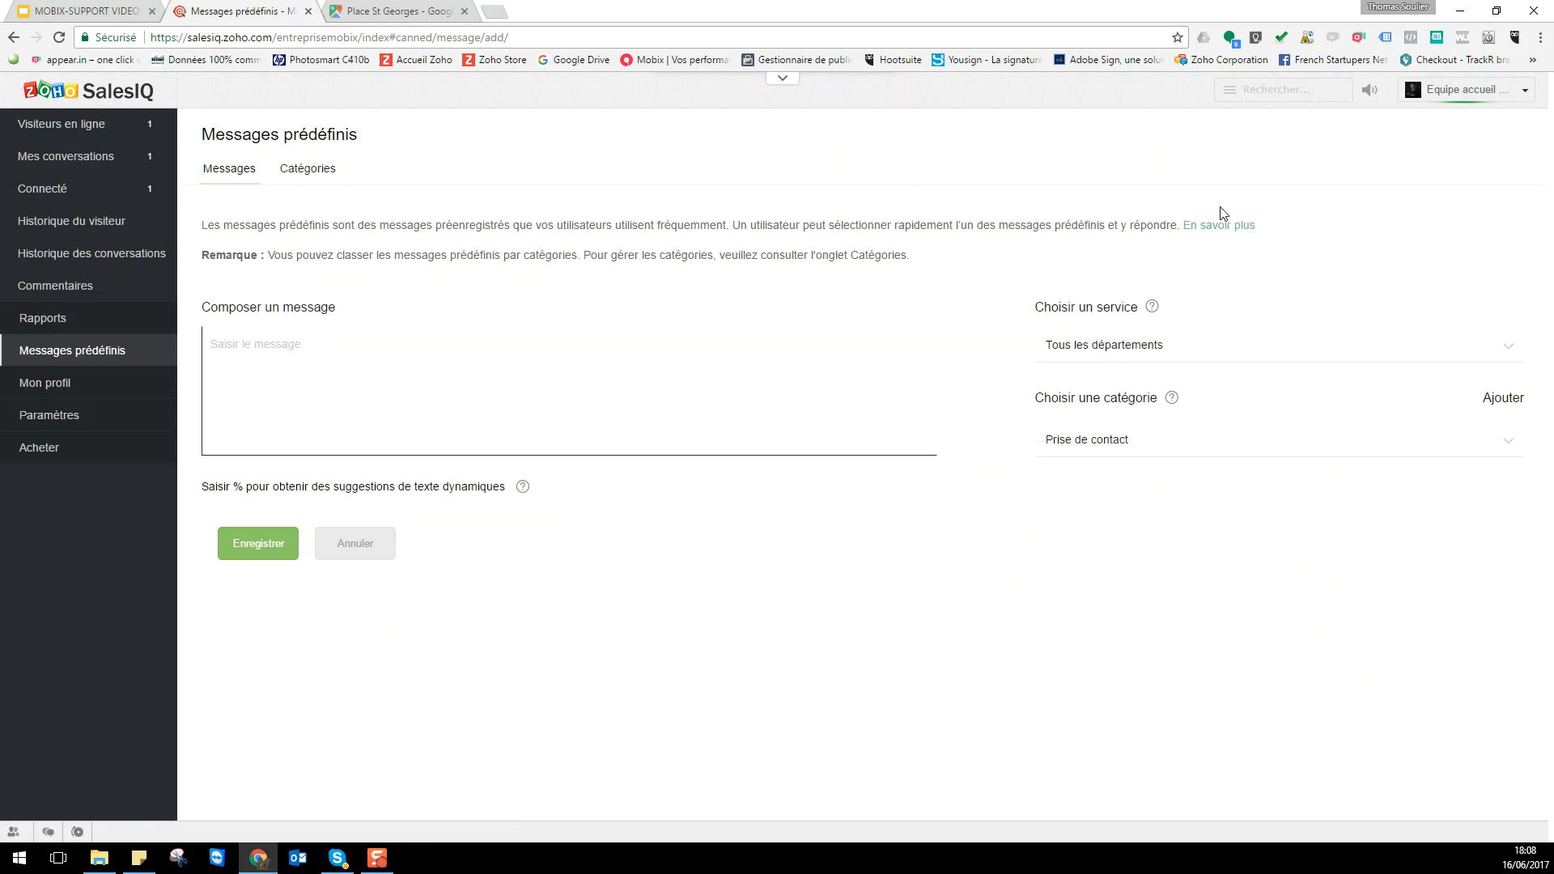
type("P")
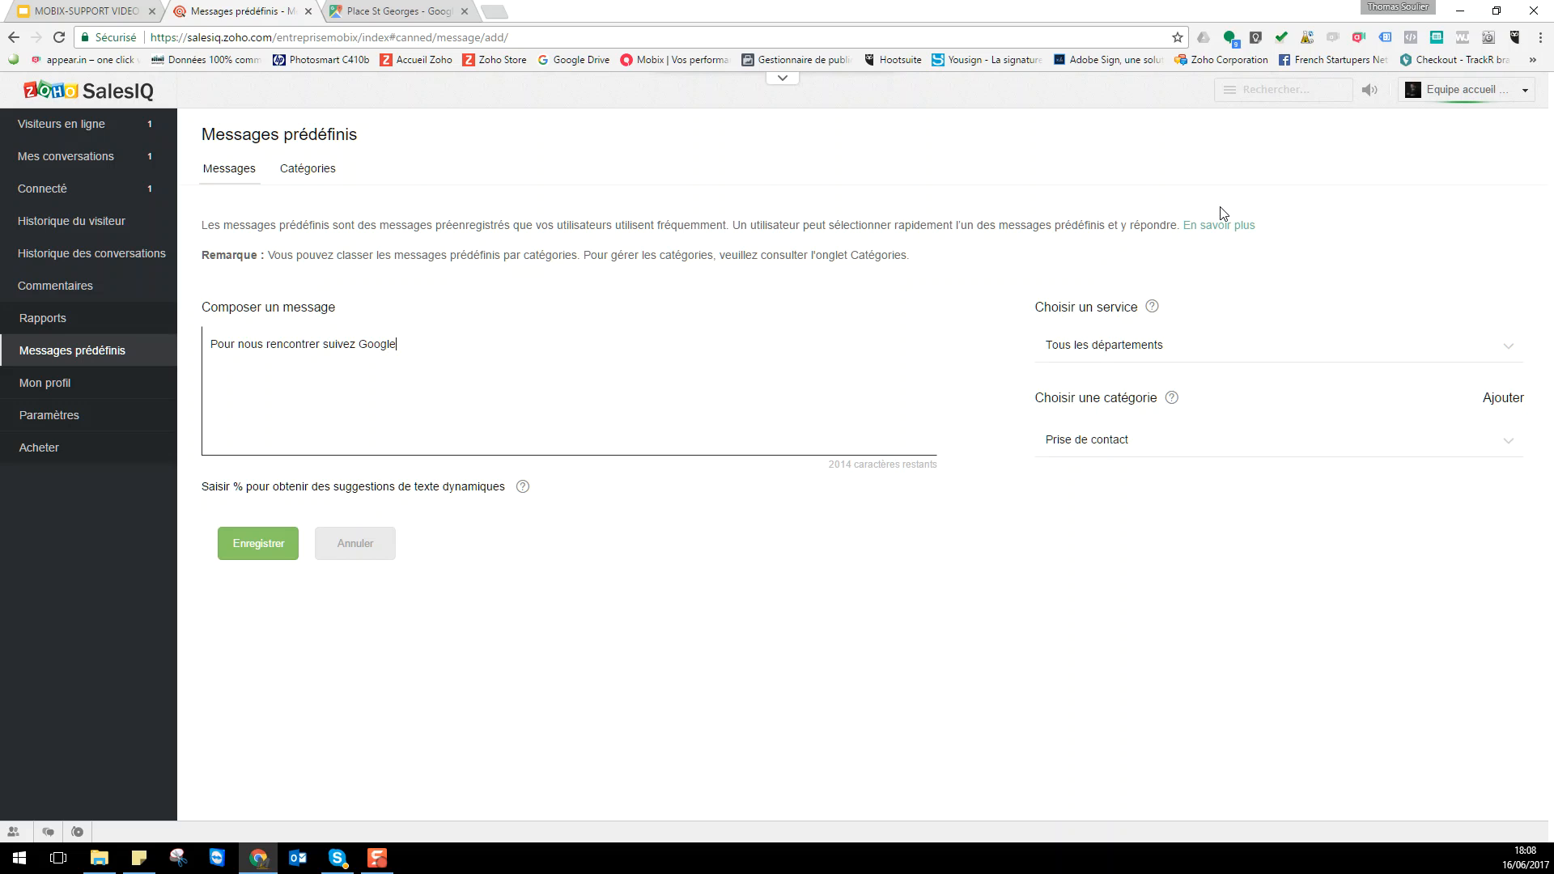
key("ctrl+v")
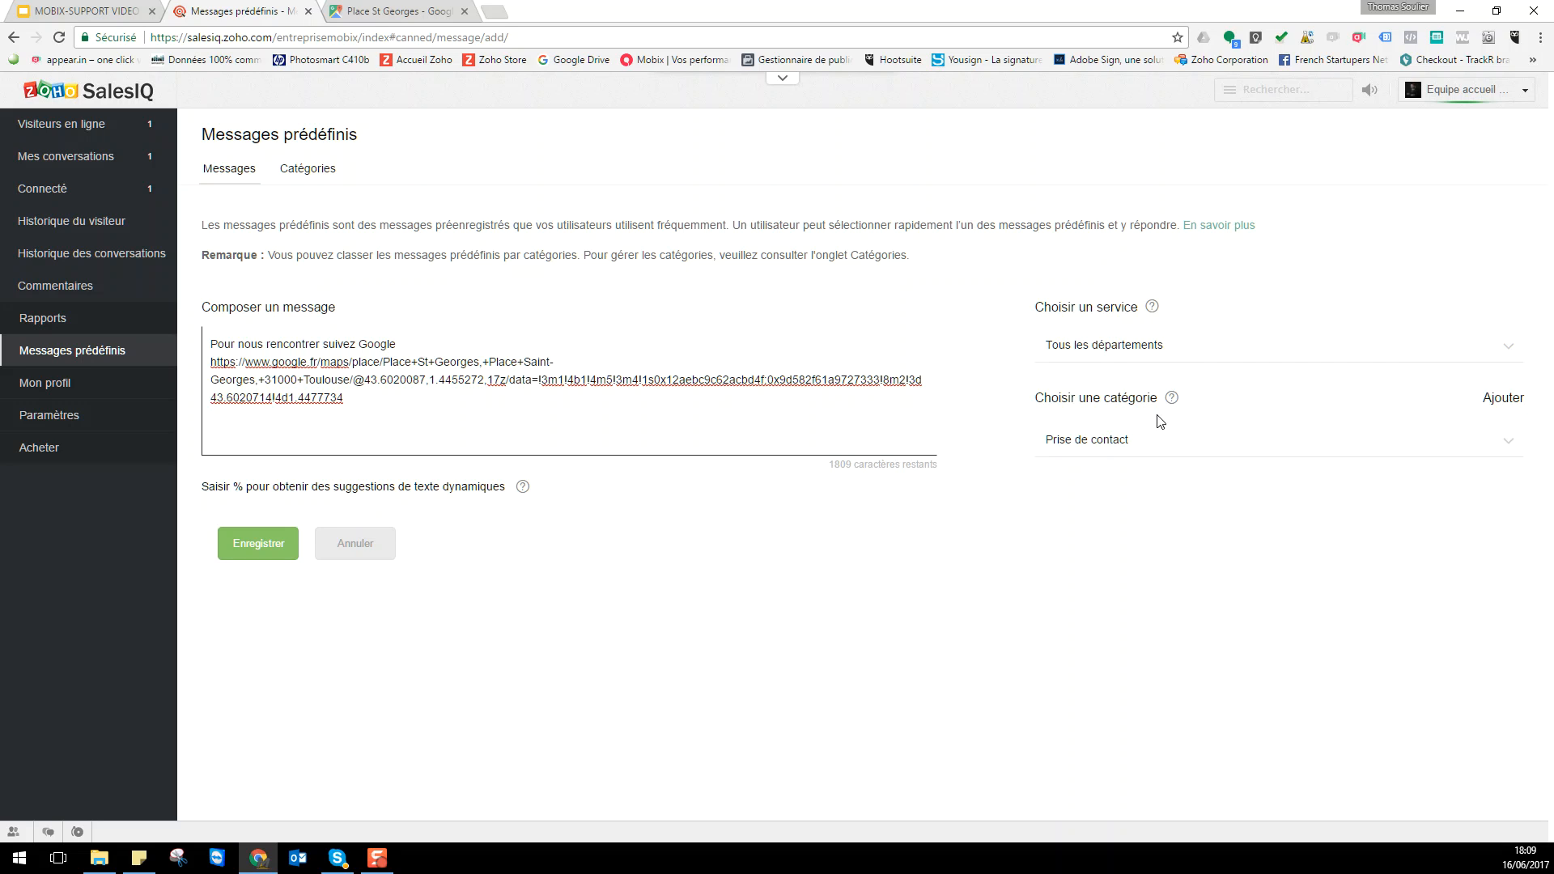
left_click(1163, 445)
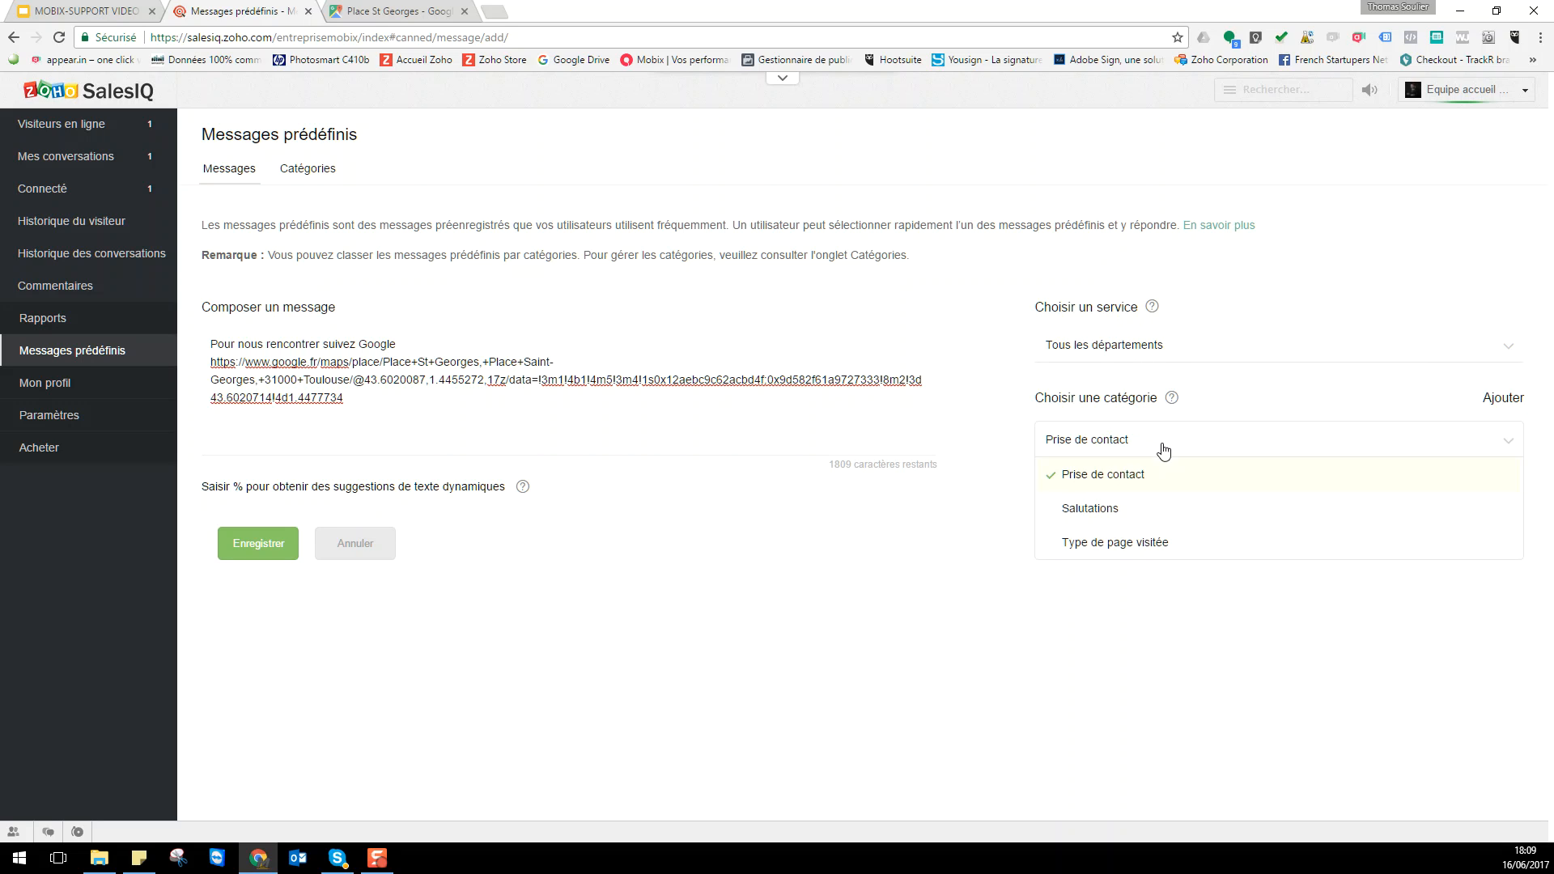
left_click(1143, 350)
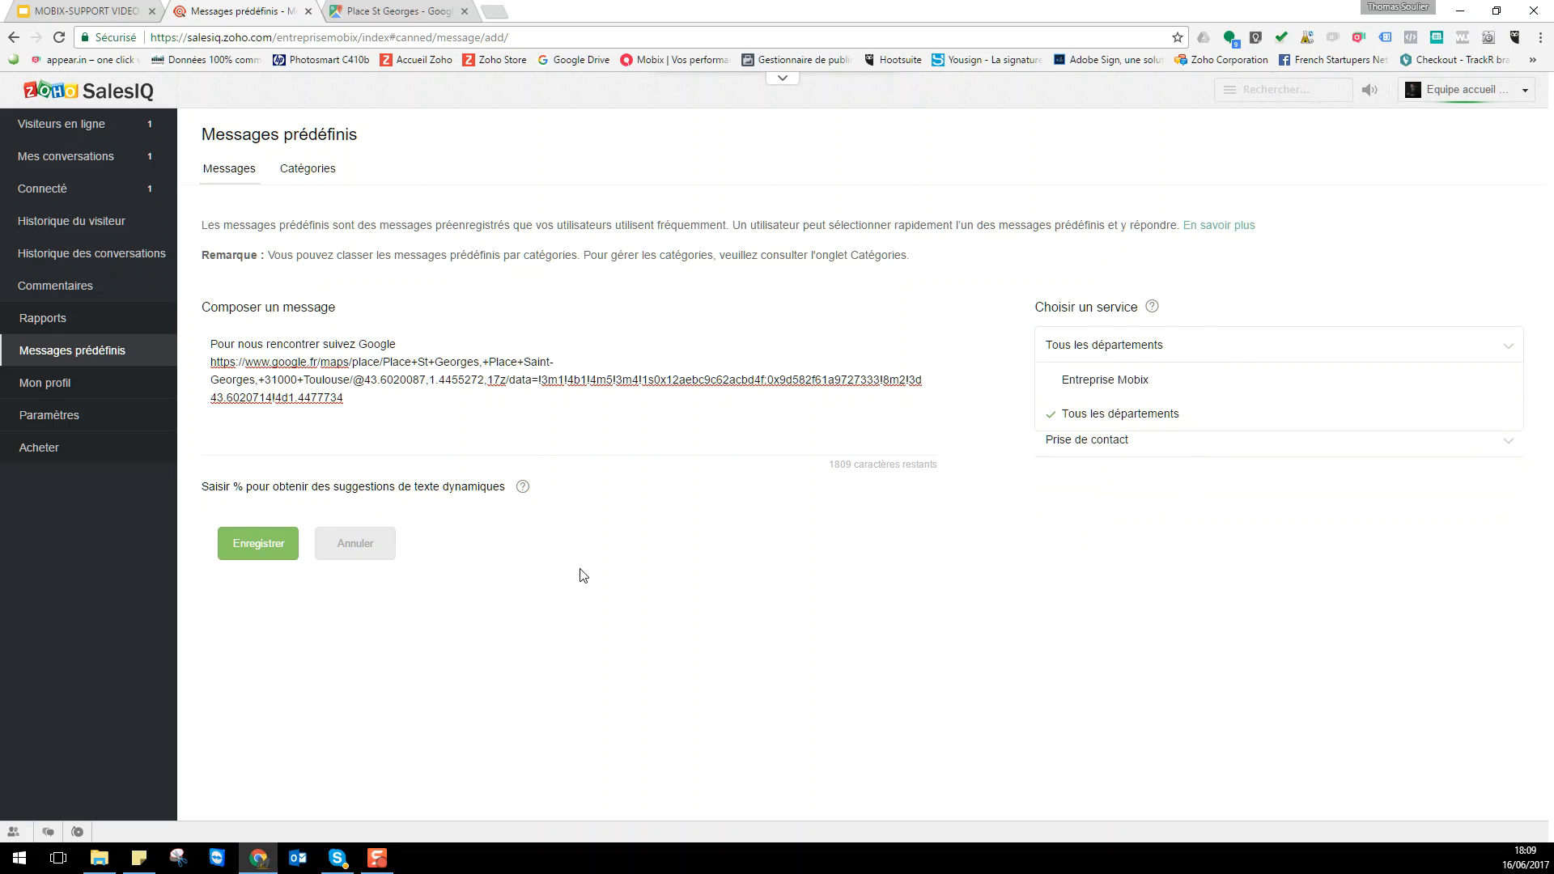
left_click(260, 547)
left_click_drag(233, 483, 245, 487)
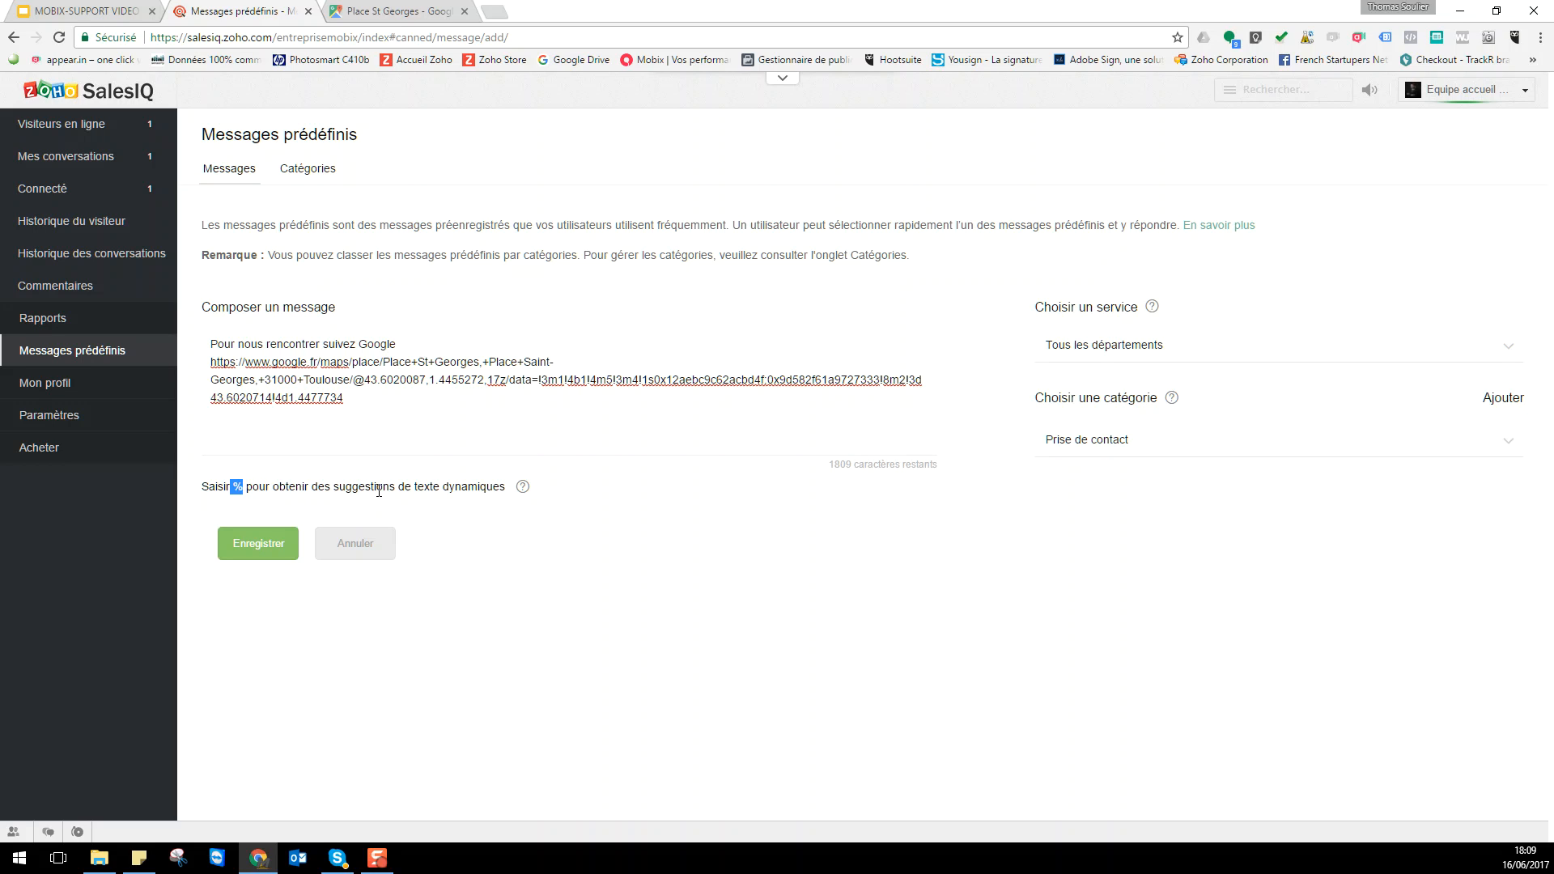
left_click(271, 548)
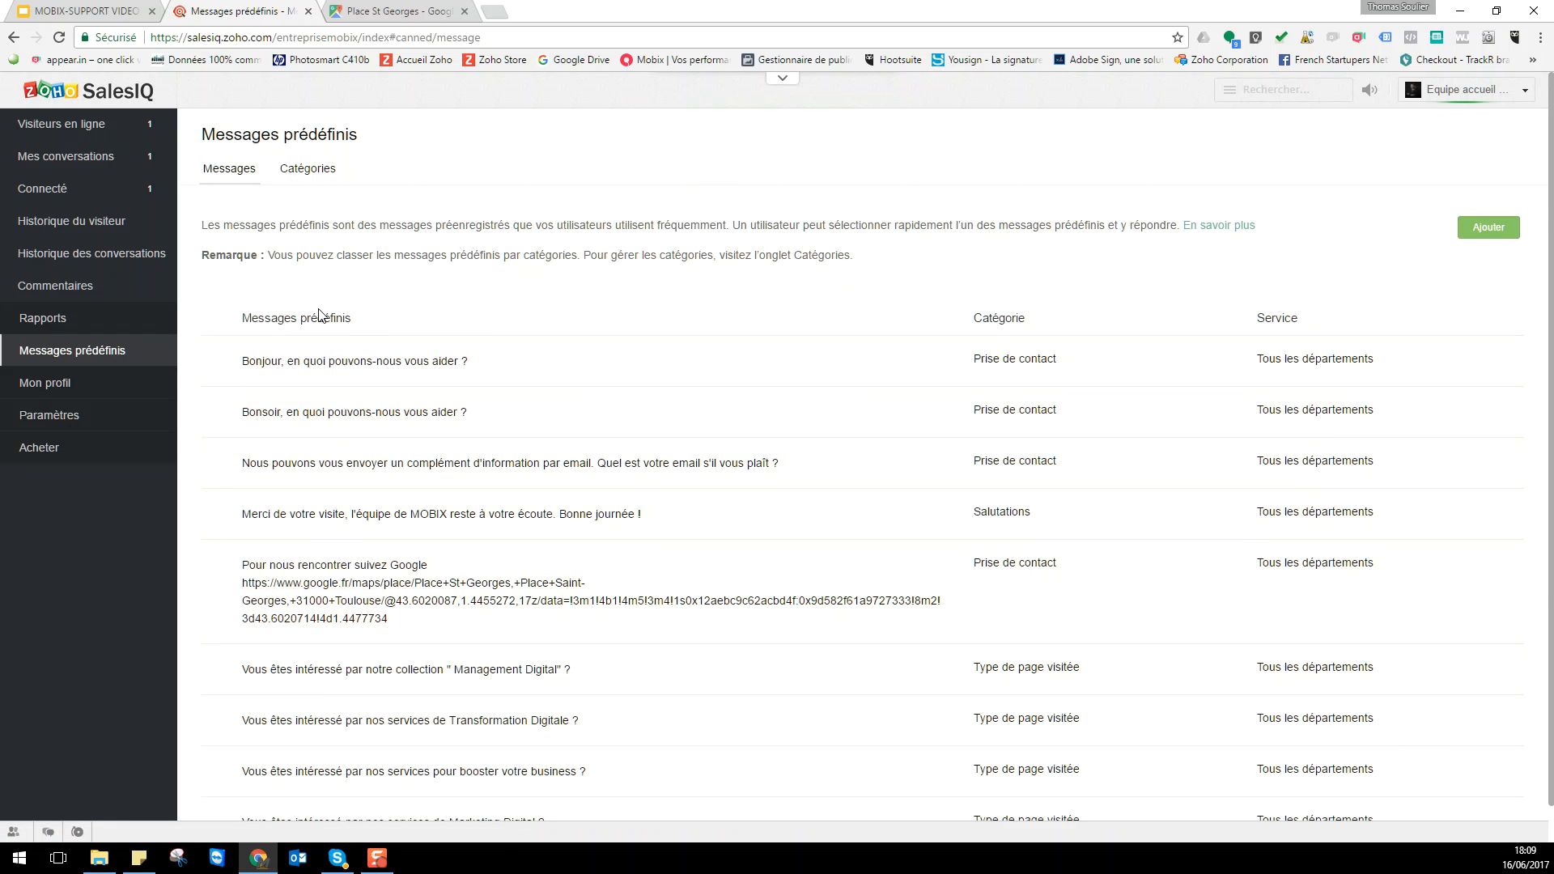
- Resume the radar visitor's chat and send the thank-you and meet-in-person replies
left_click(101, 121)
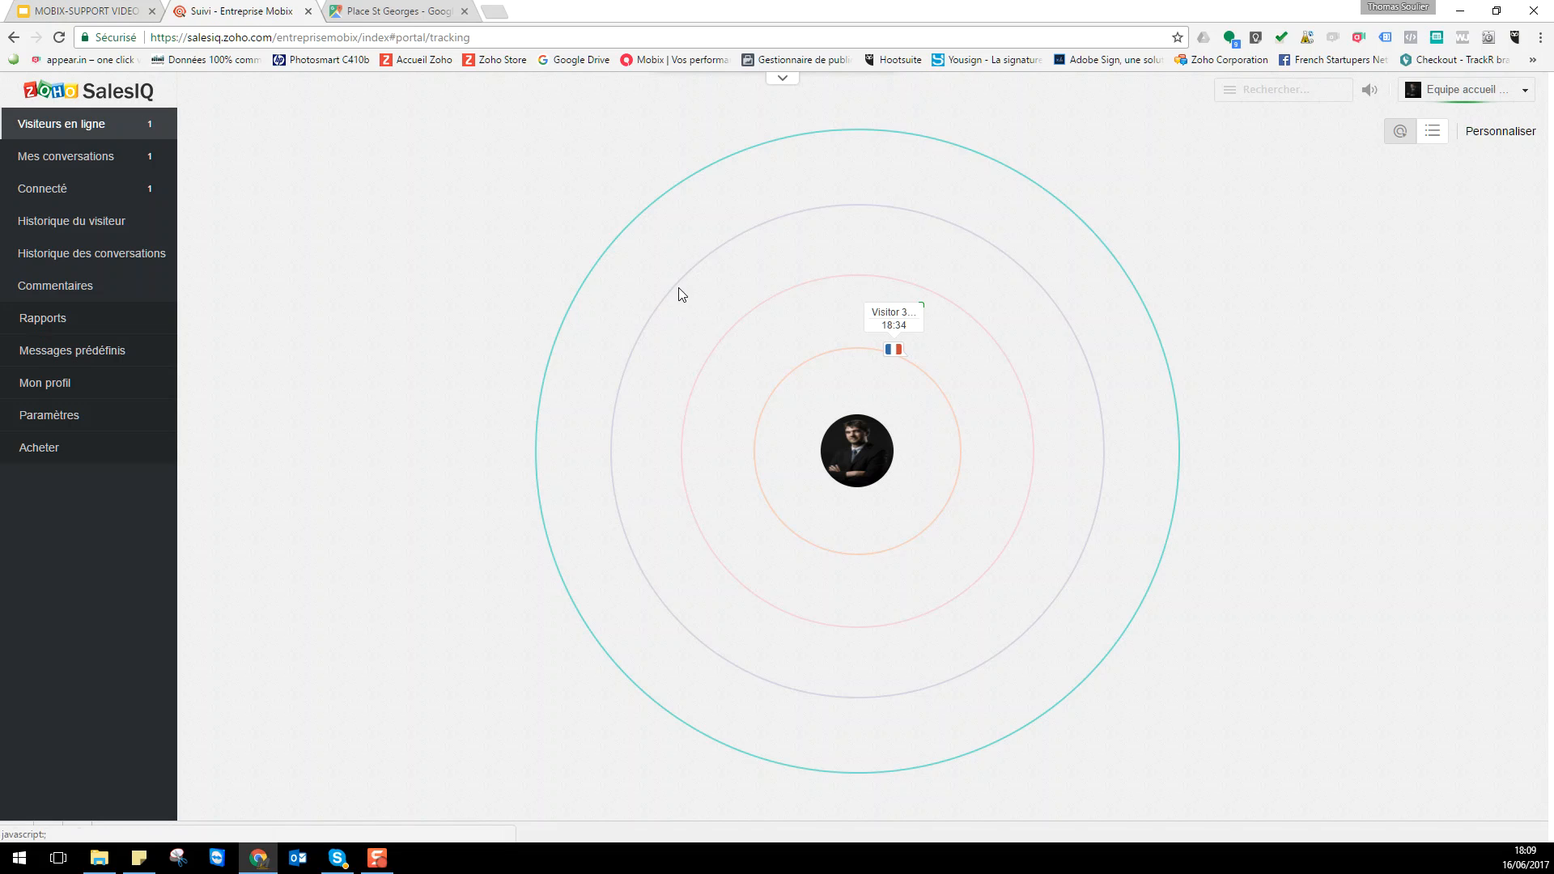
left_click(909, 327)
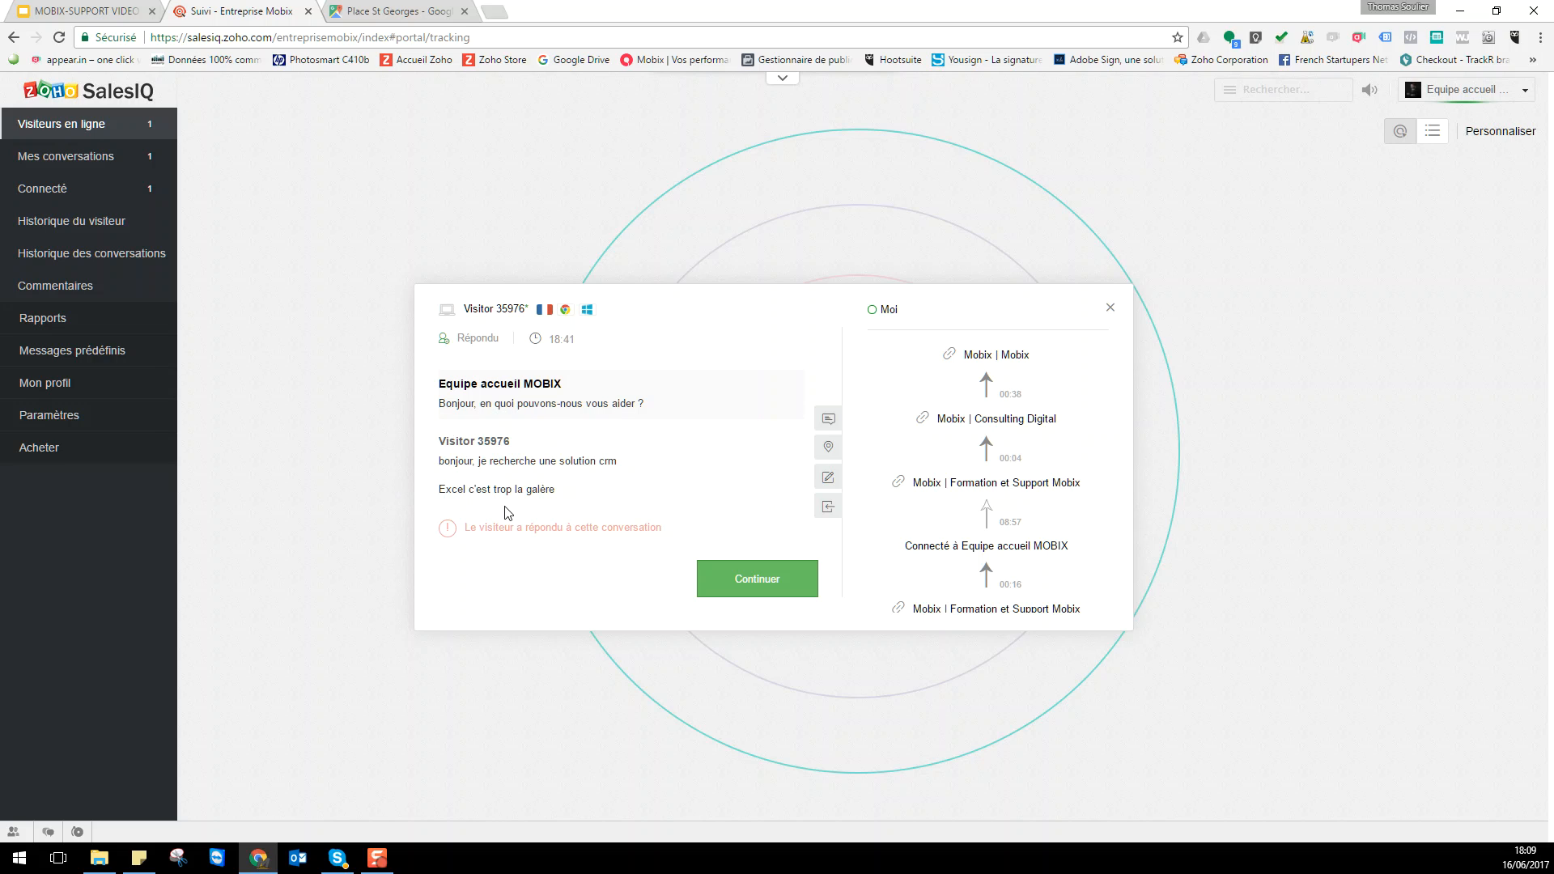
left_click(766, 585)
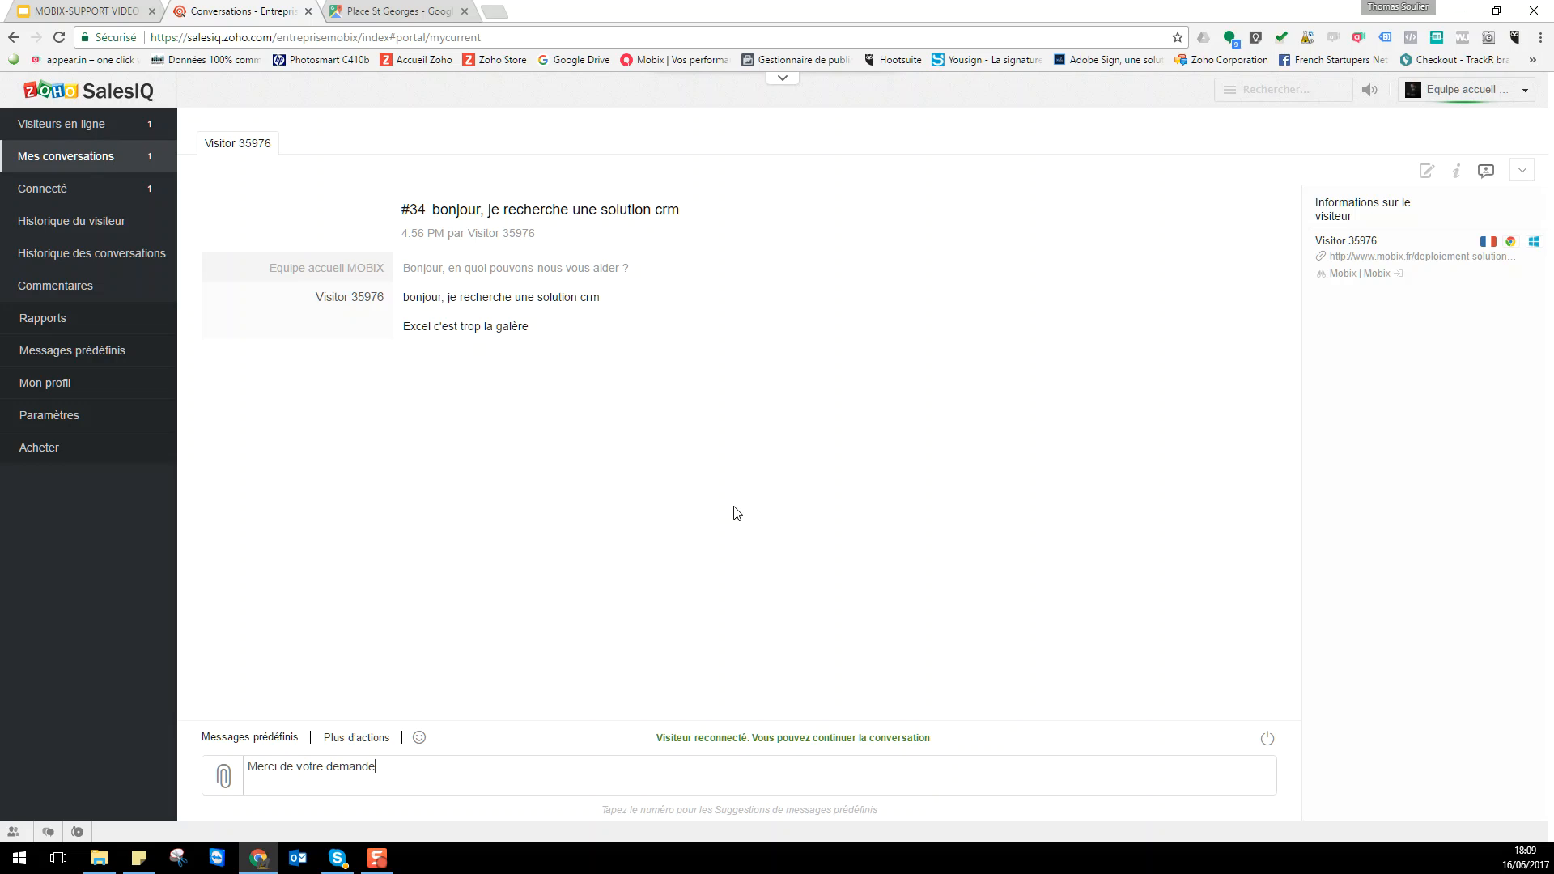
key("Return")
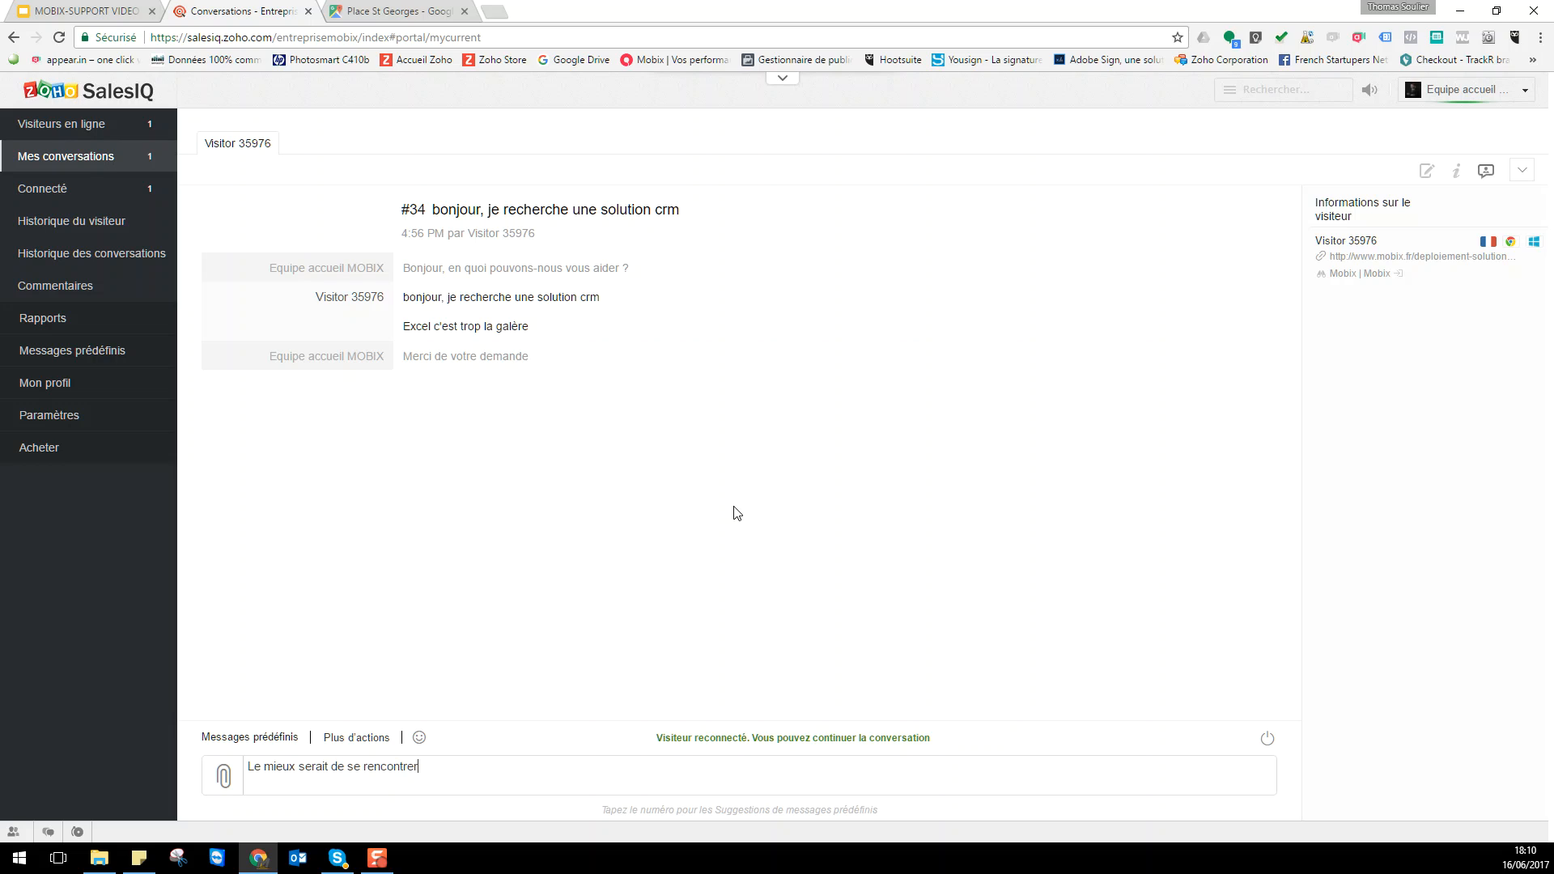
key("Return")
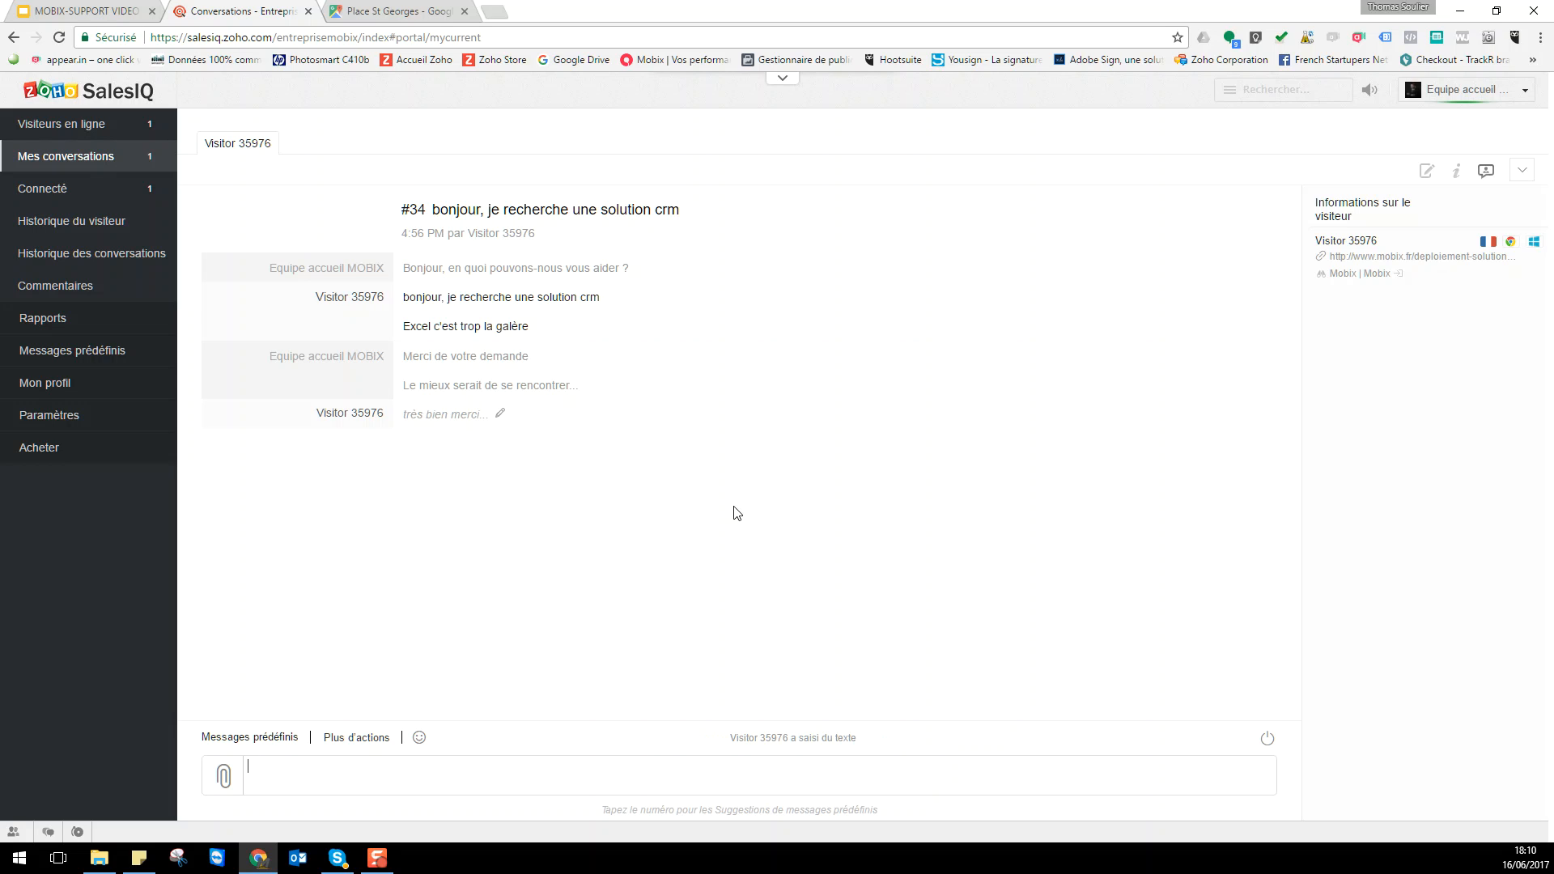
left_click(378, 739)
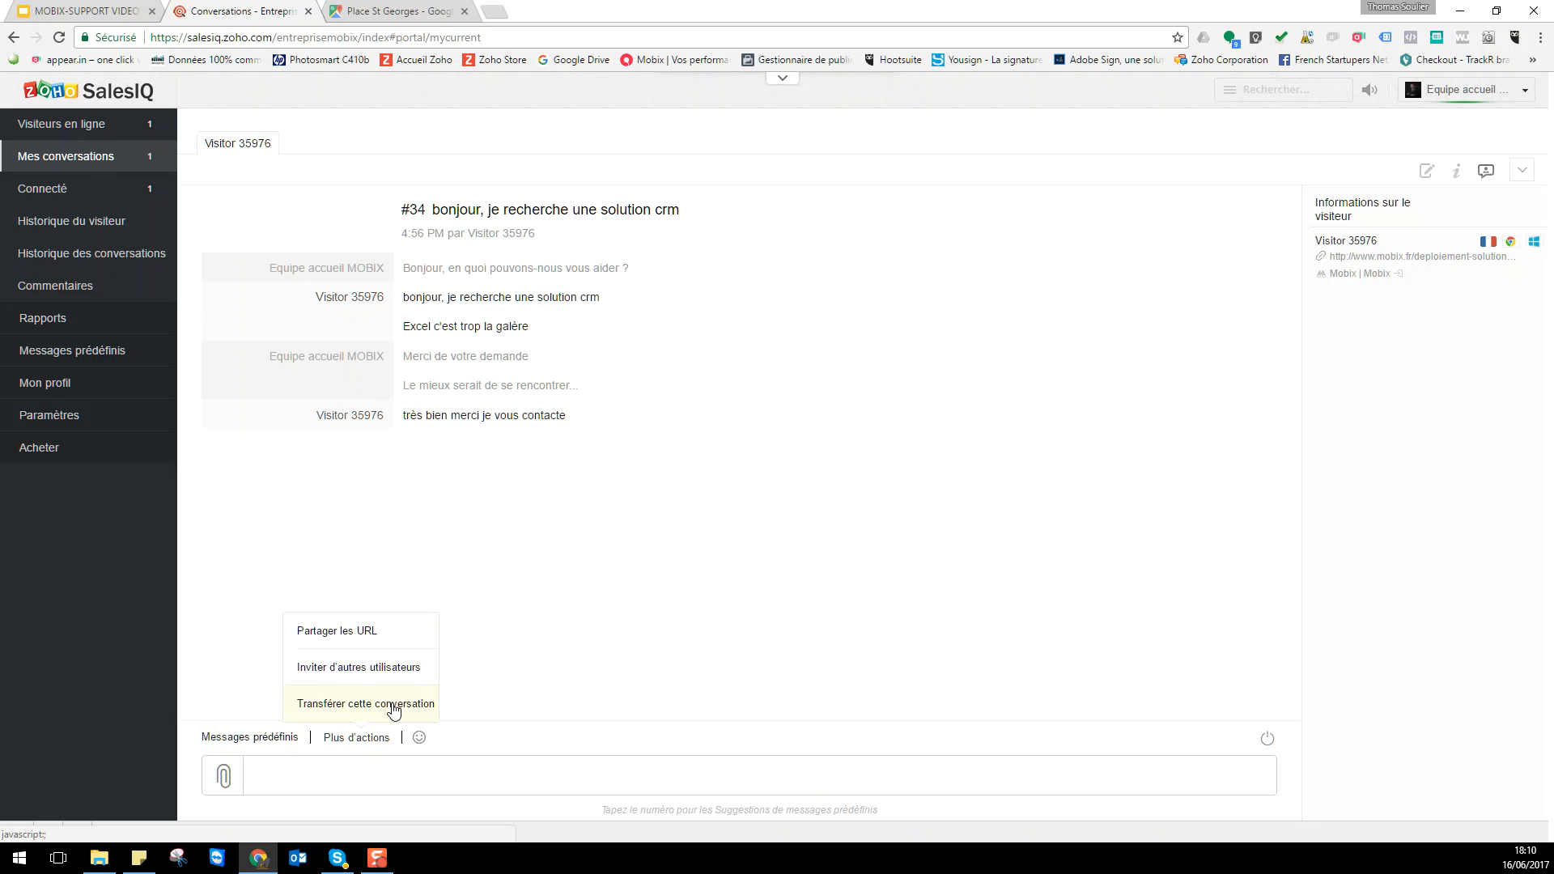
left_click(655, 781)
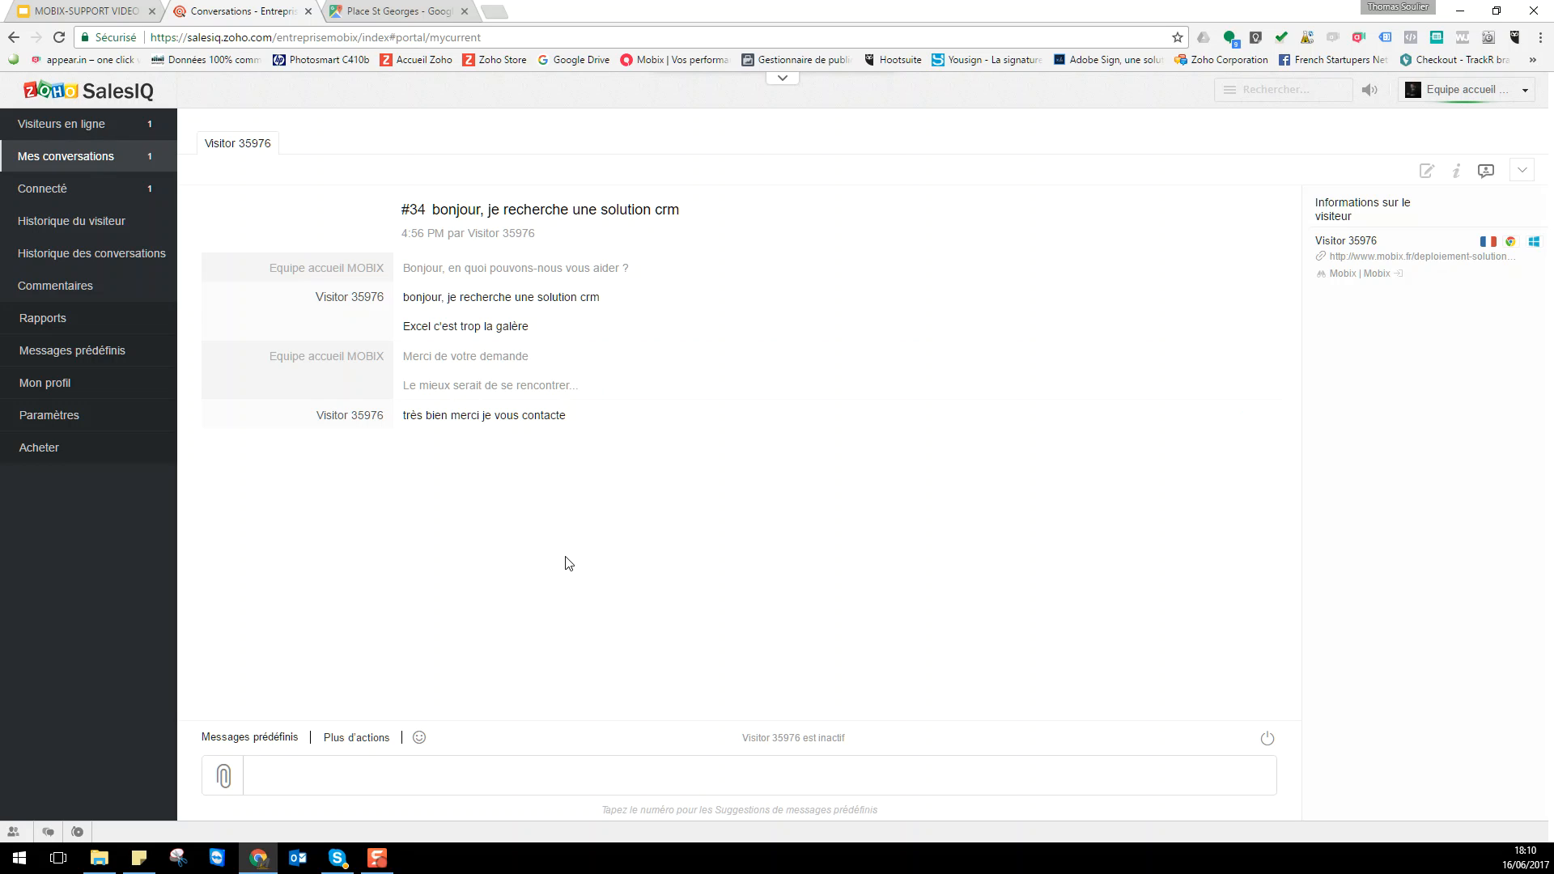
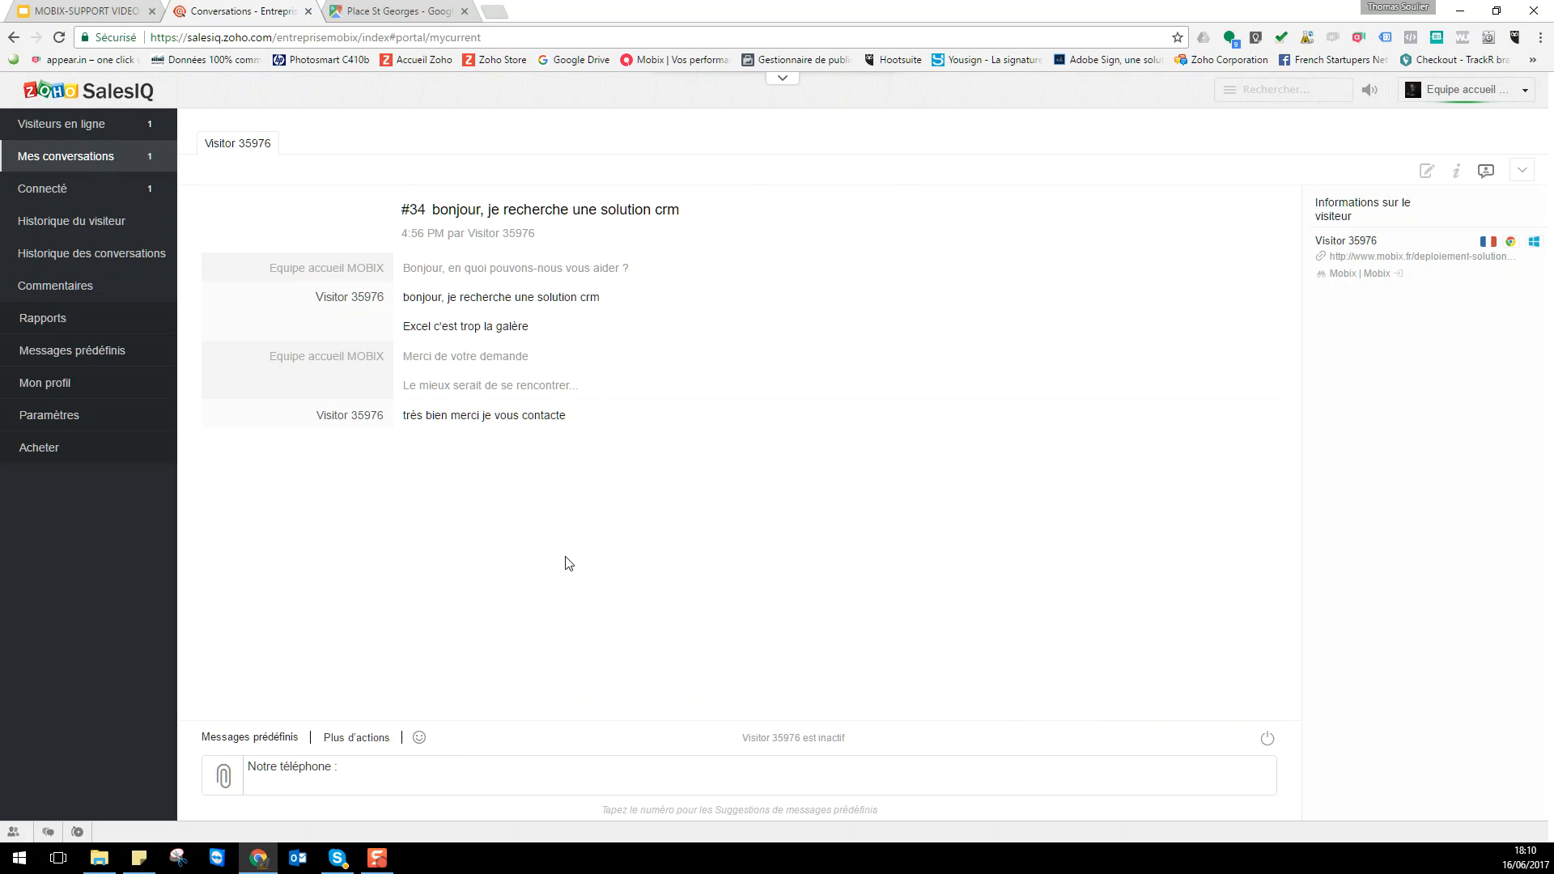
- Send 'Notre téléphone :' followed by the company phone number, correcting the mistyped digits
key("BackSpace")
key("BackSpace")
key("BackSpace")
key("BackSpace")
key("BackSpace")
key("BackSpace")
key("BackSpace")
key("Return")
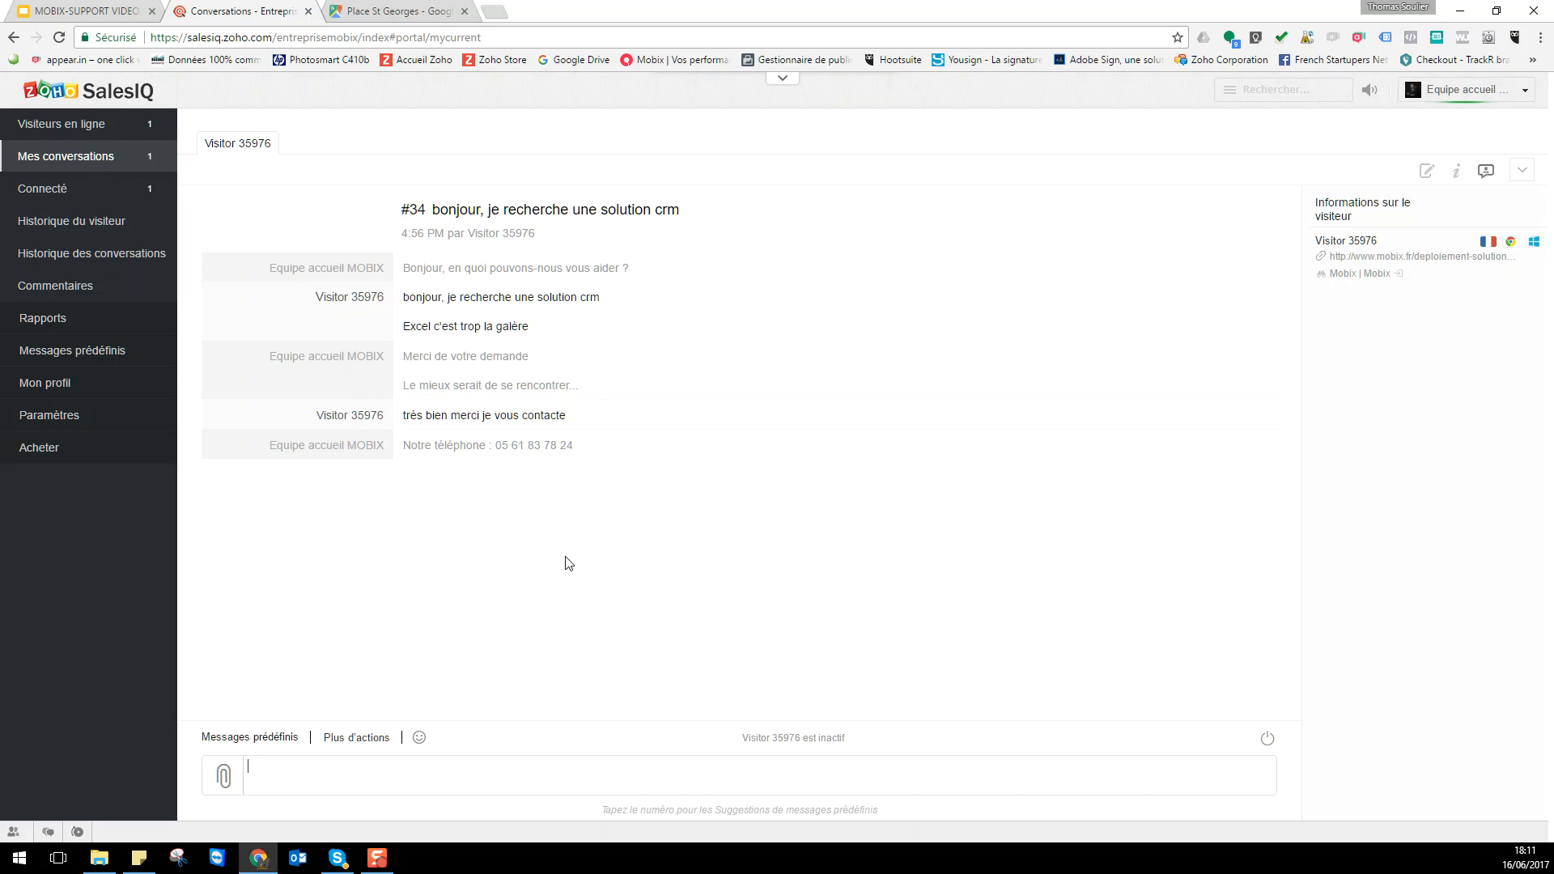
- Discard the drafted 'Voulez vous que nous nous rencontrions' question and type # for canned suggestions
type("Vopulez")
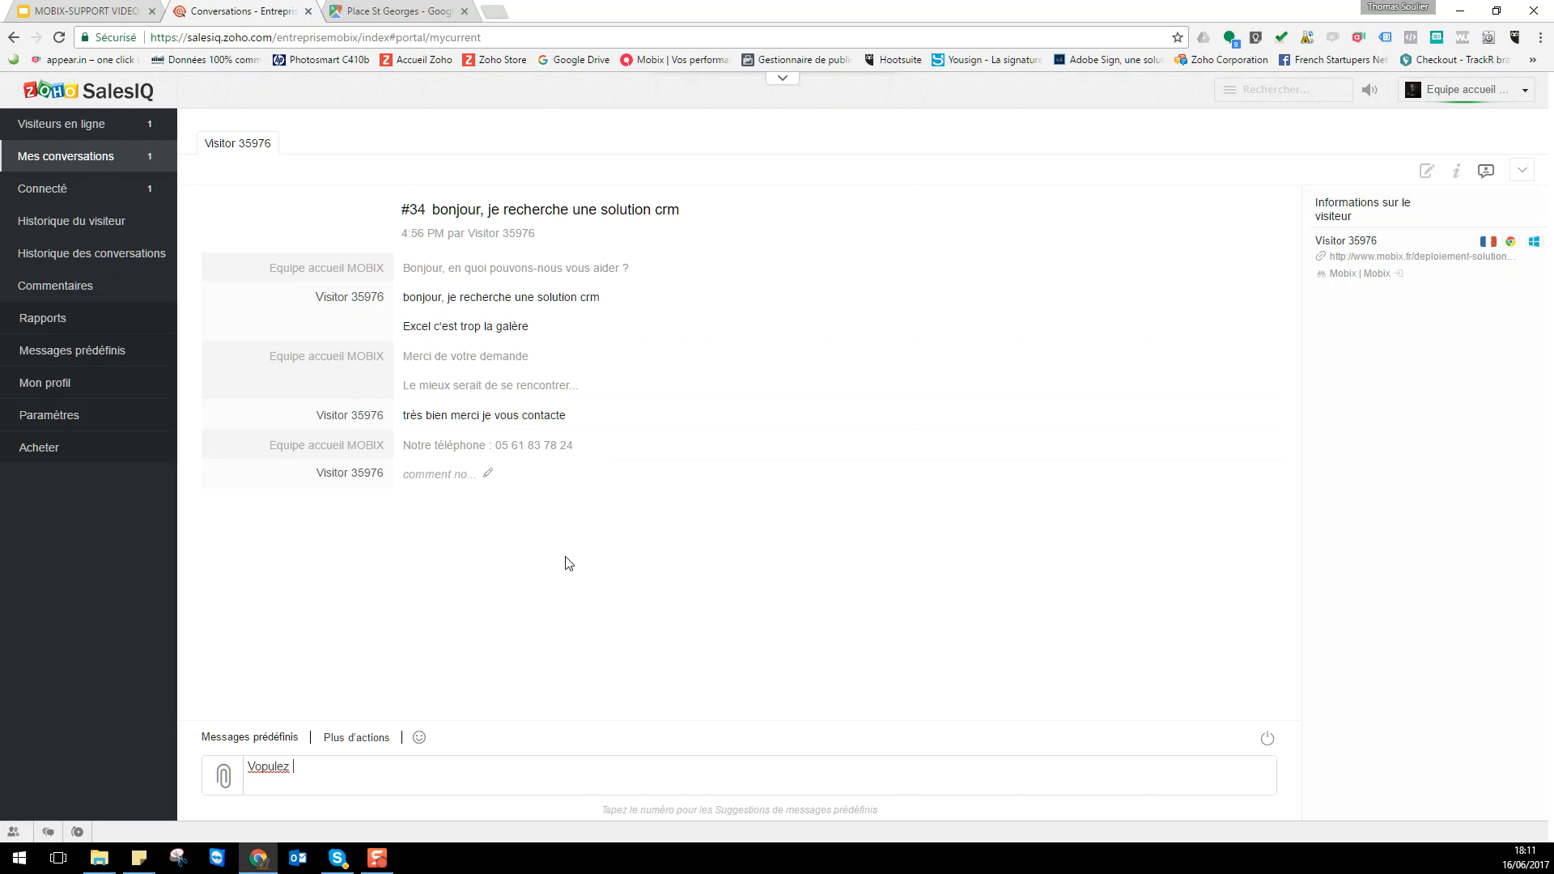
key("BackSpace")
key("BackSpace")
key("BackSpace")
key("BackSpace")
key("BackSpace")
key("BackSpace")
type("ulez vous que nous nous rencontr")
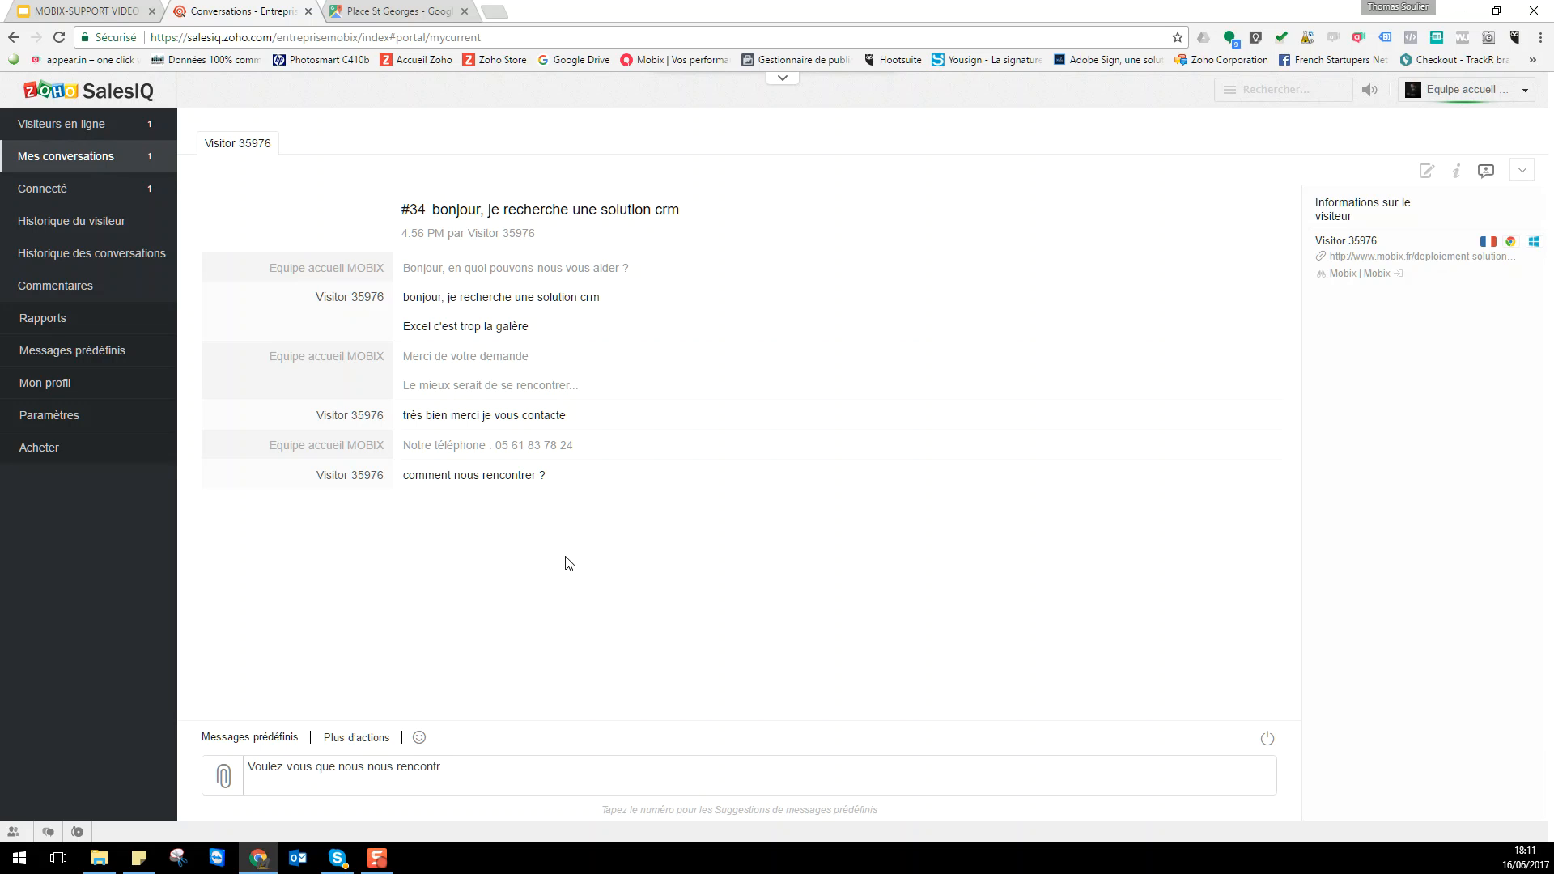
type("ions")
key("ctrl+a")
key("ctrl+x")
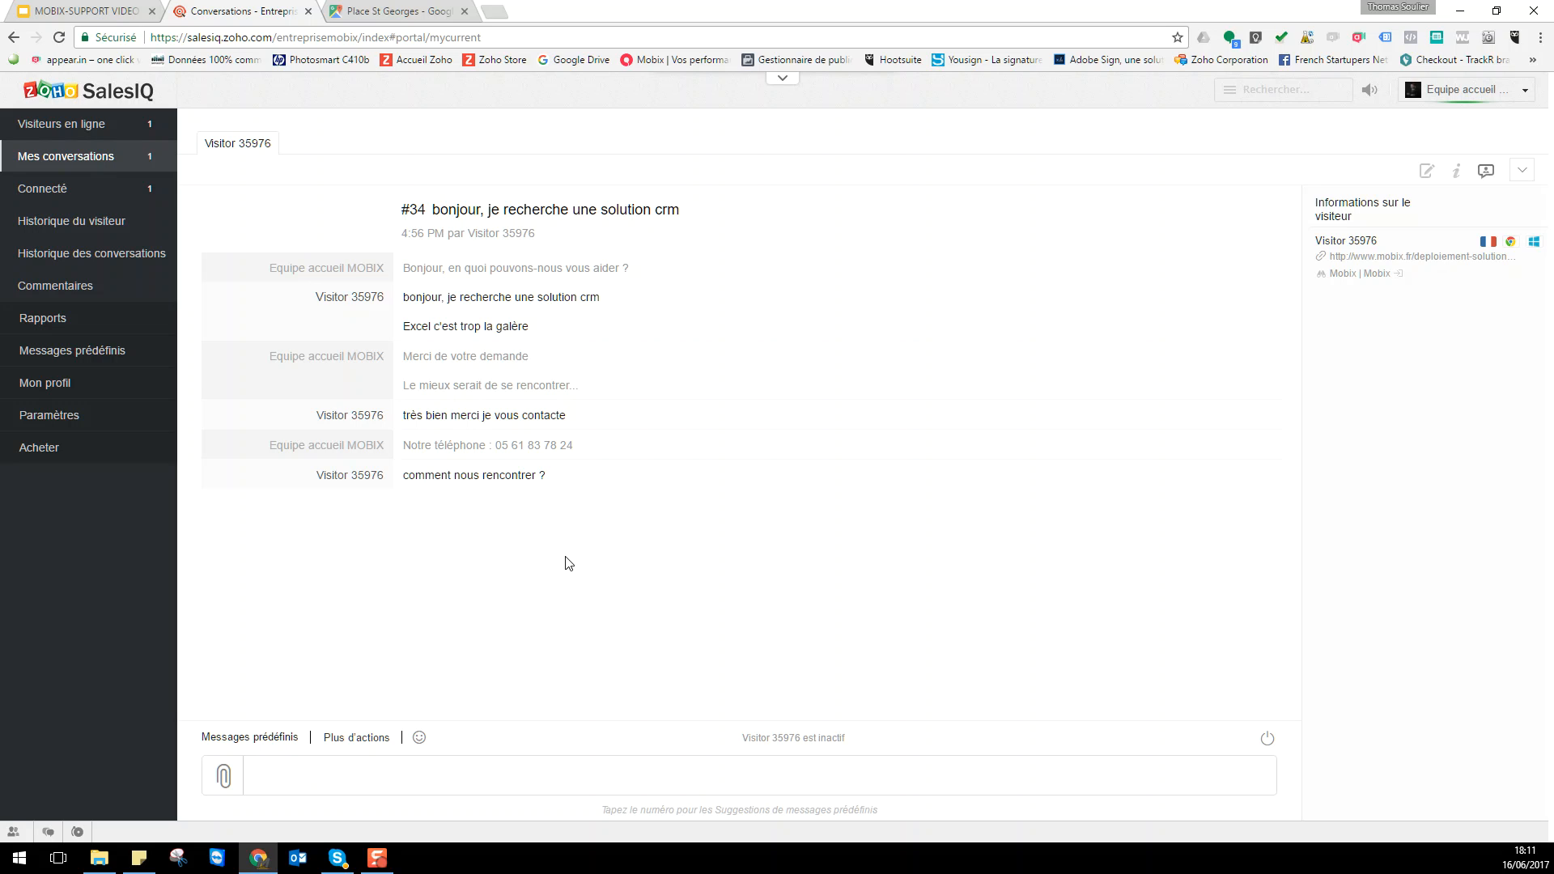
type("#")
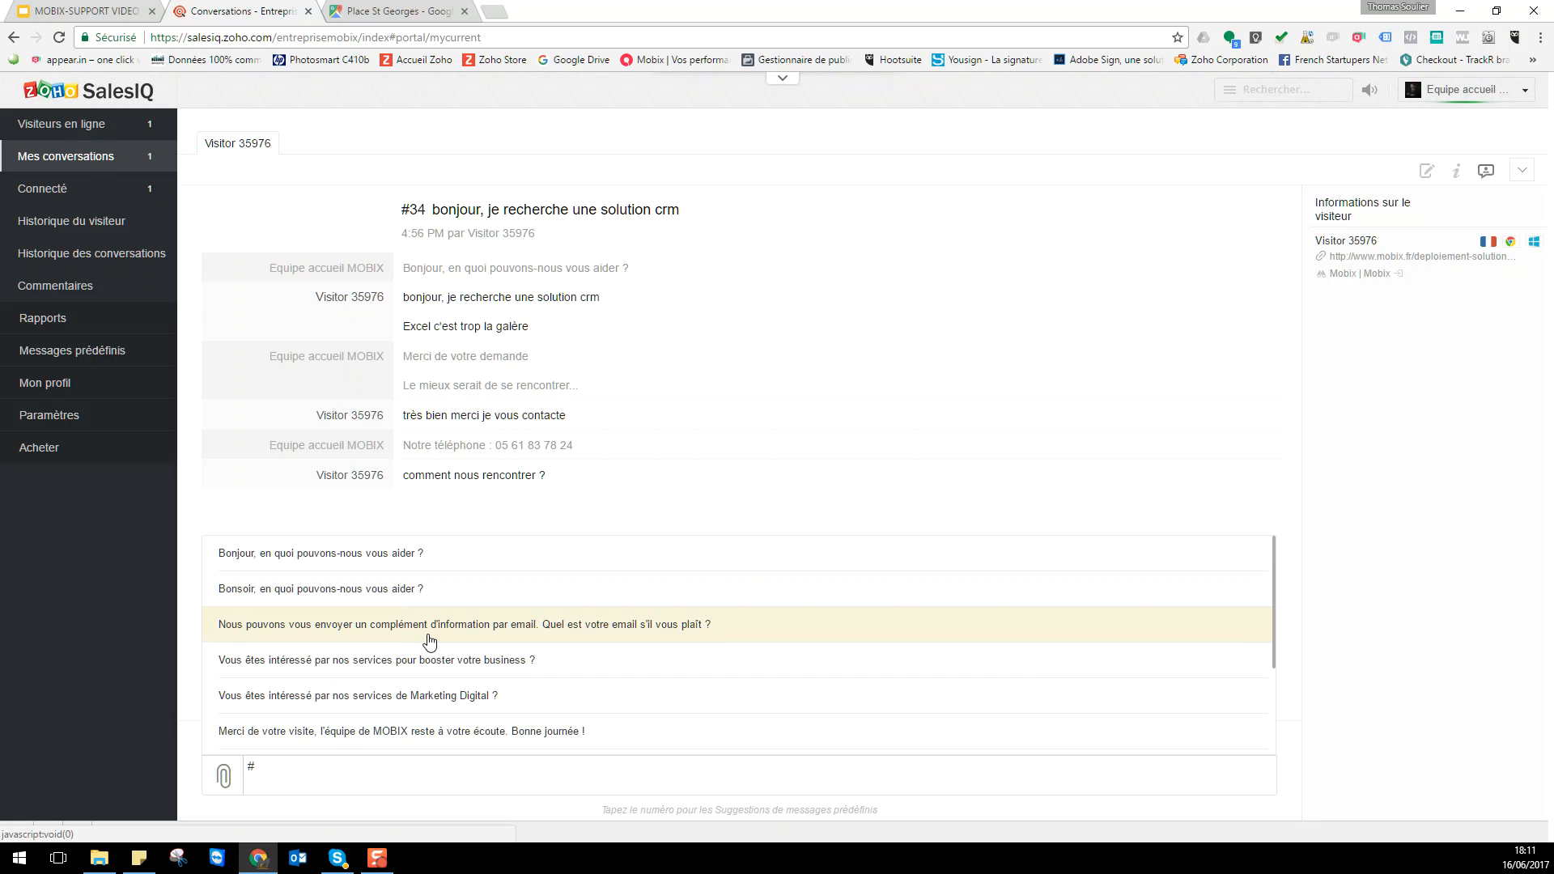
- Pick 'Pour nous rencontrer suivez Google' from the # suggestions and send it to the visitor
scroll(443, 644, "down", 1)
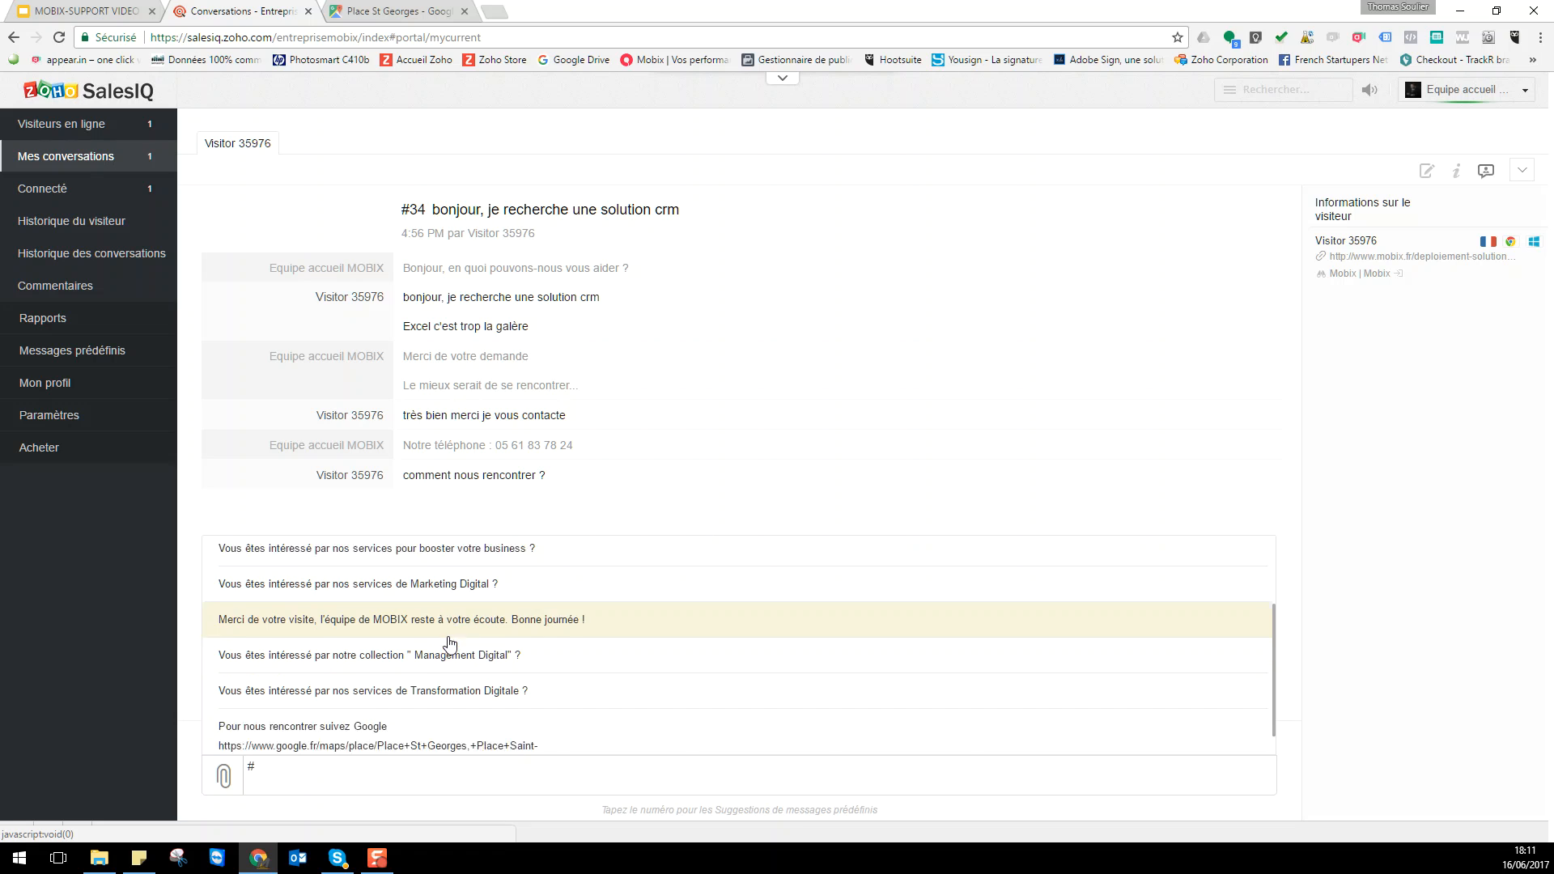
scroll(444, 639, "down", 1)
left_click(316, 725)
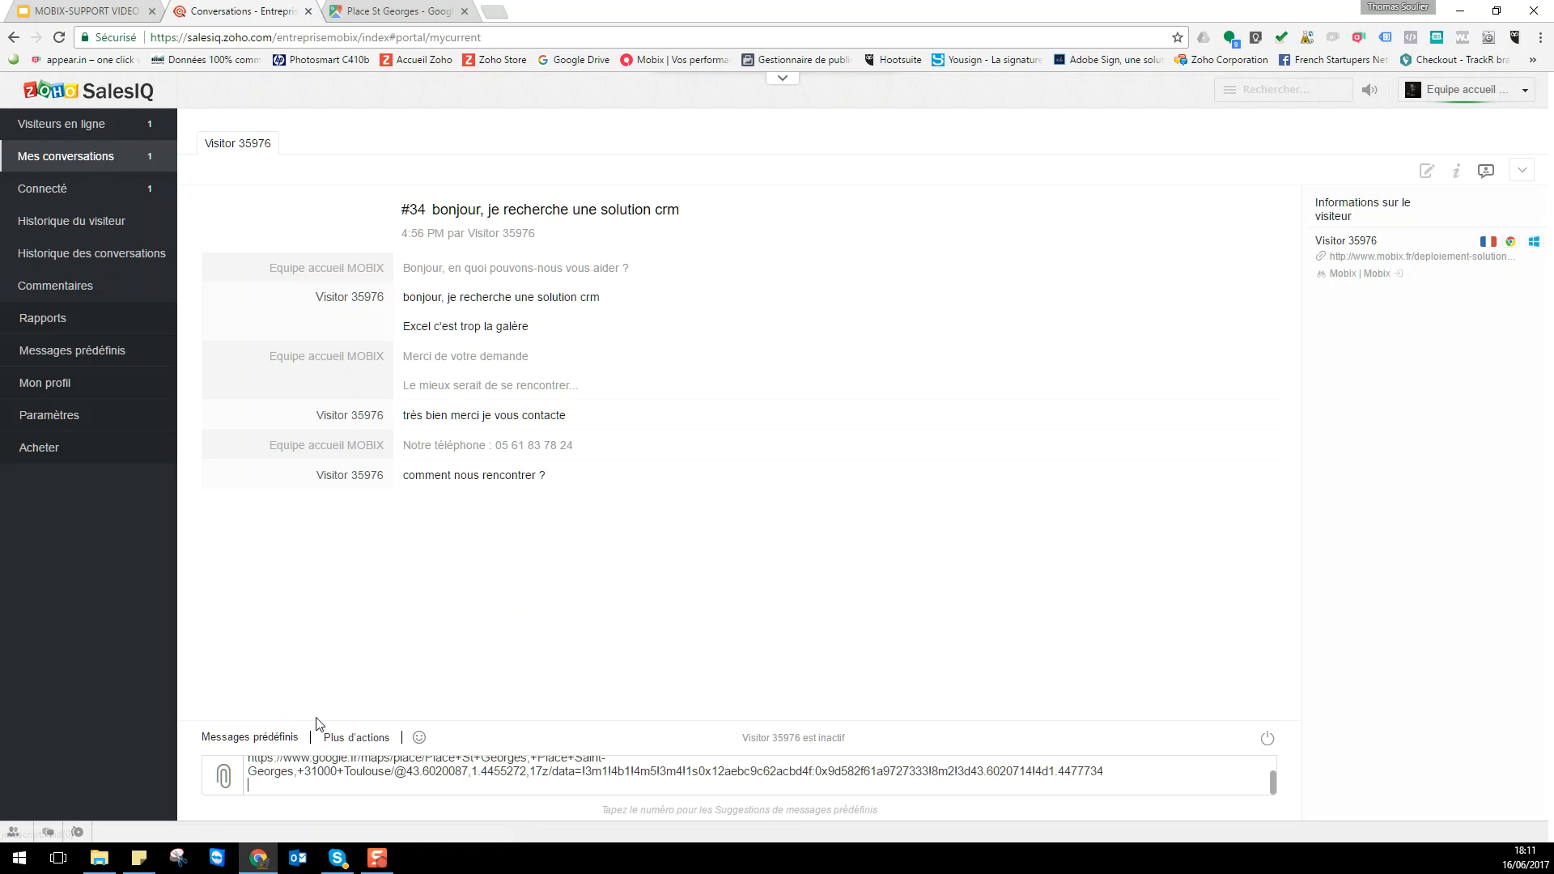
key("Return")
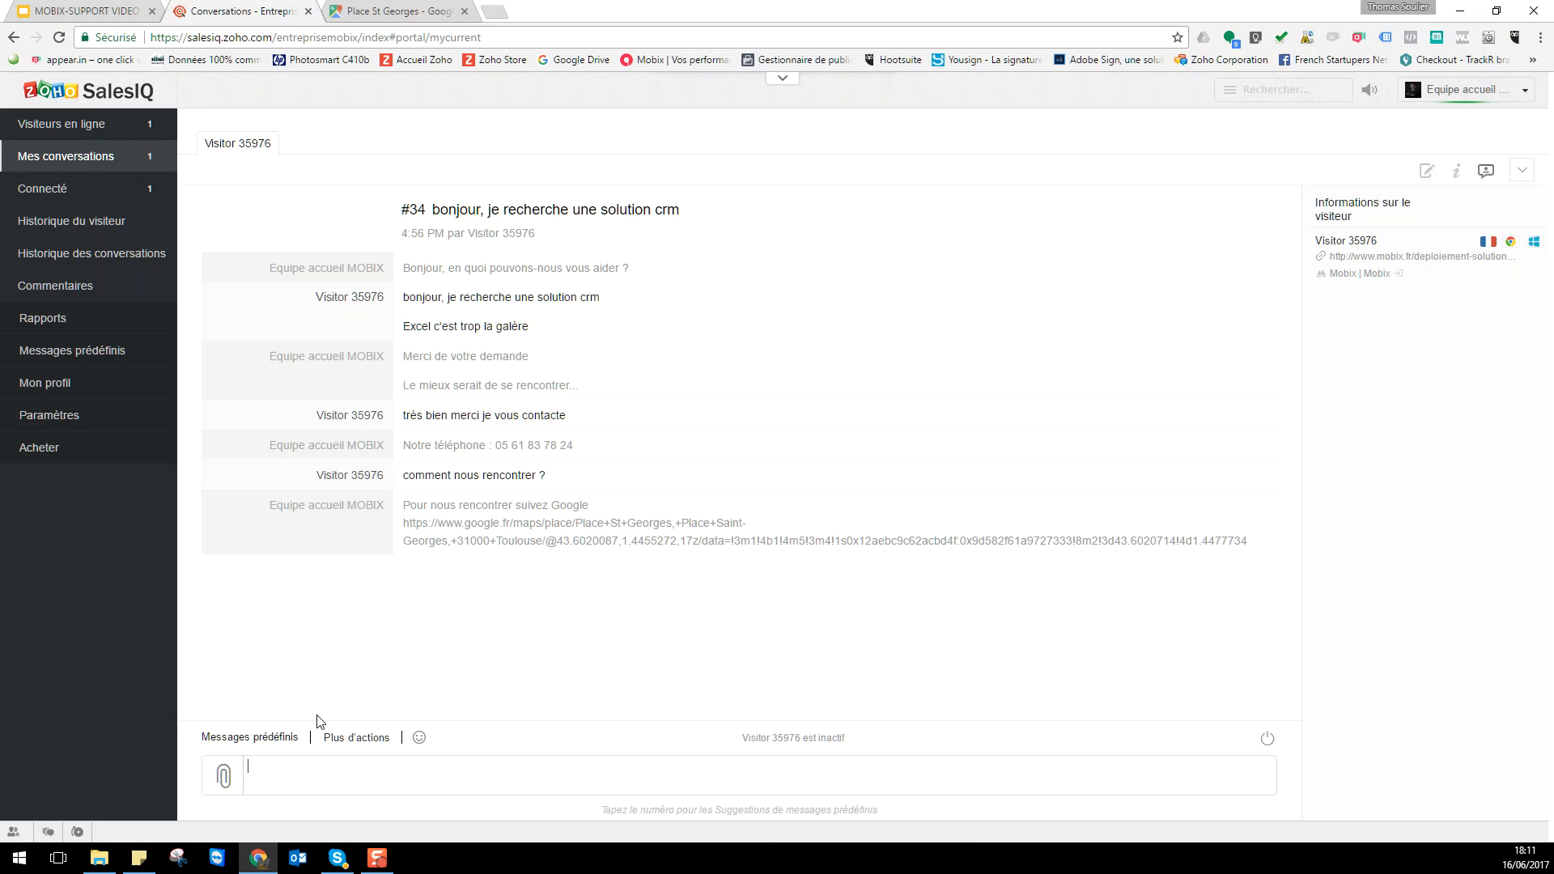
- Send 'Nous vous proposons lundi prochain à 14H00 ?' and 'Souhaitez vous confirmer le rdv ?'
type("Nous vous proposons lundi procha")
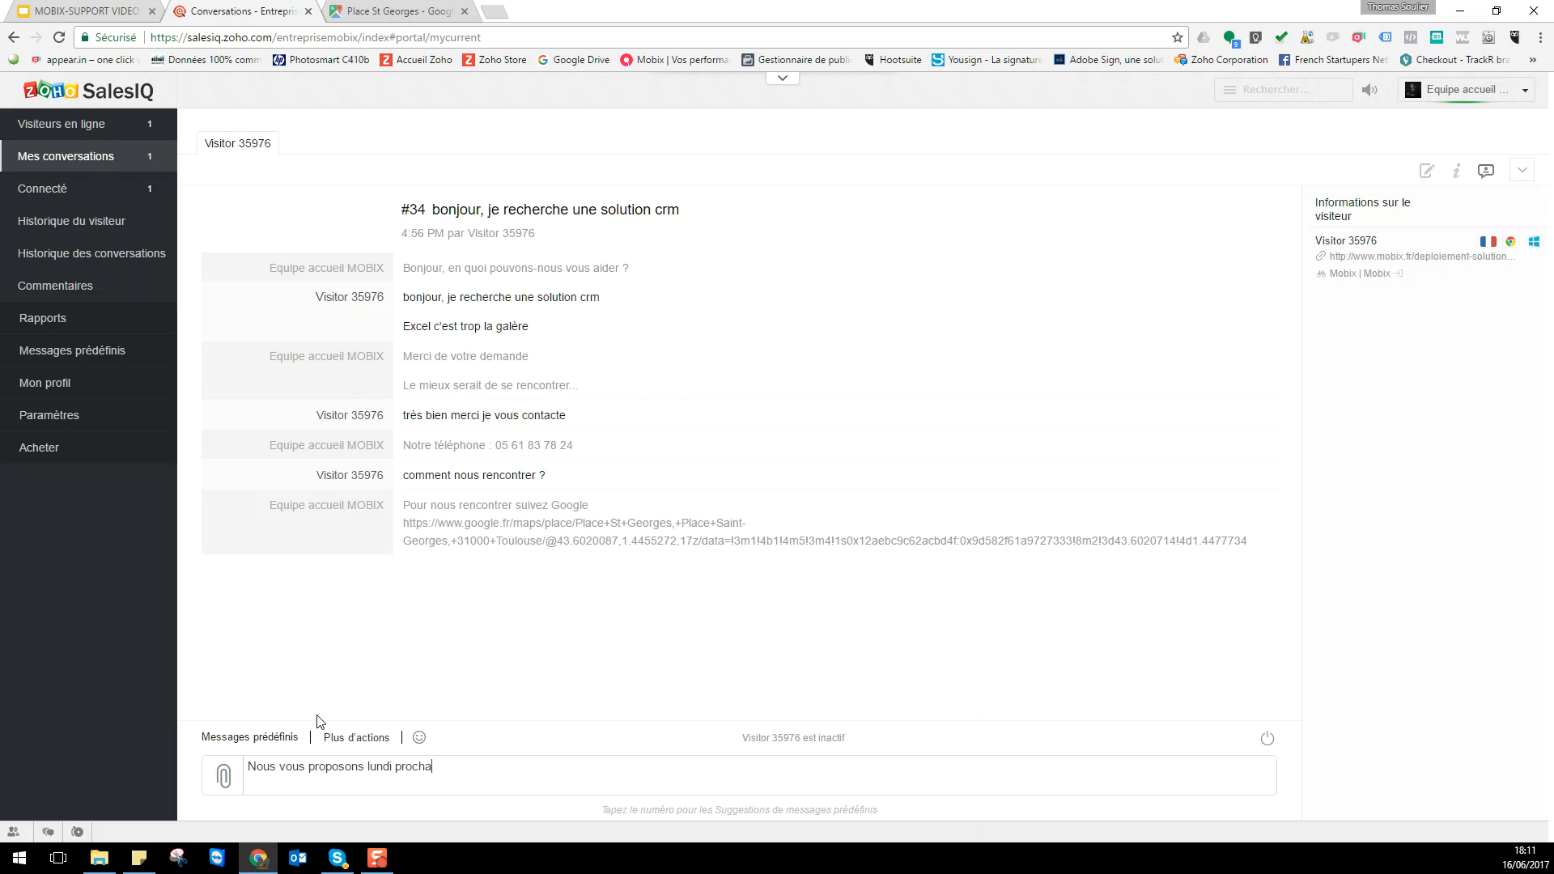
type("in à 14H00 ?")
key("Return")
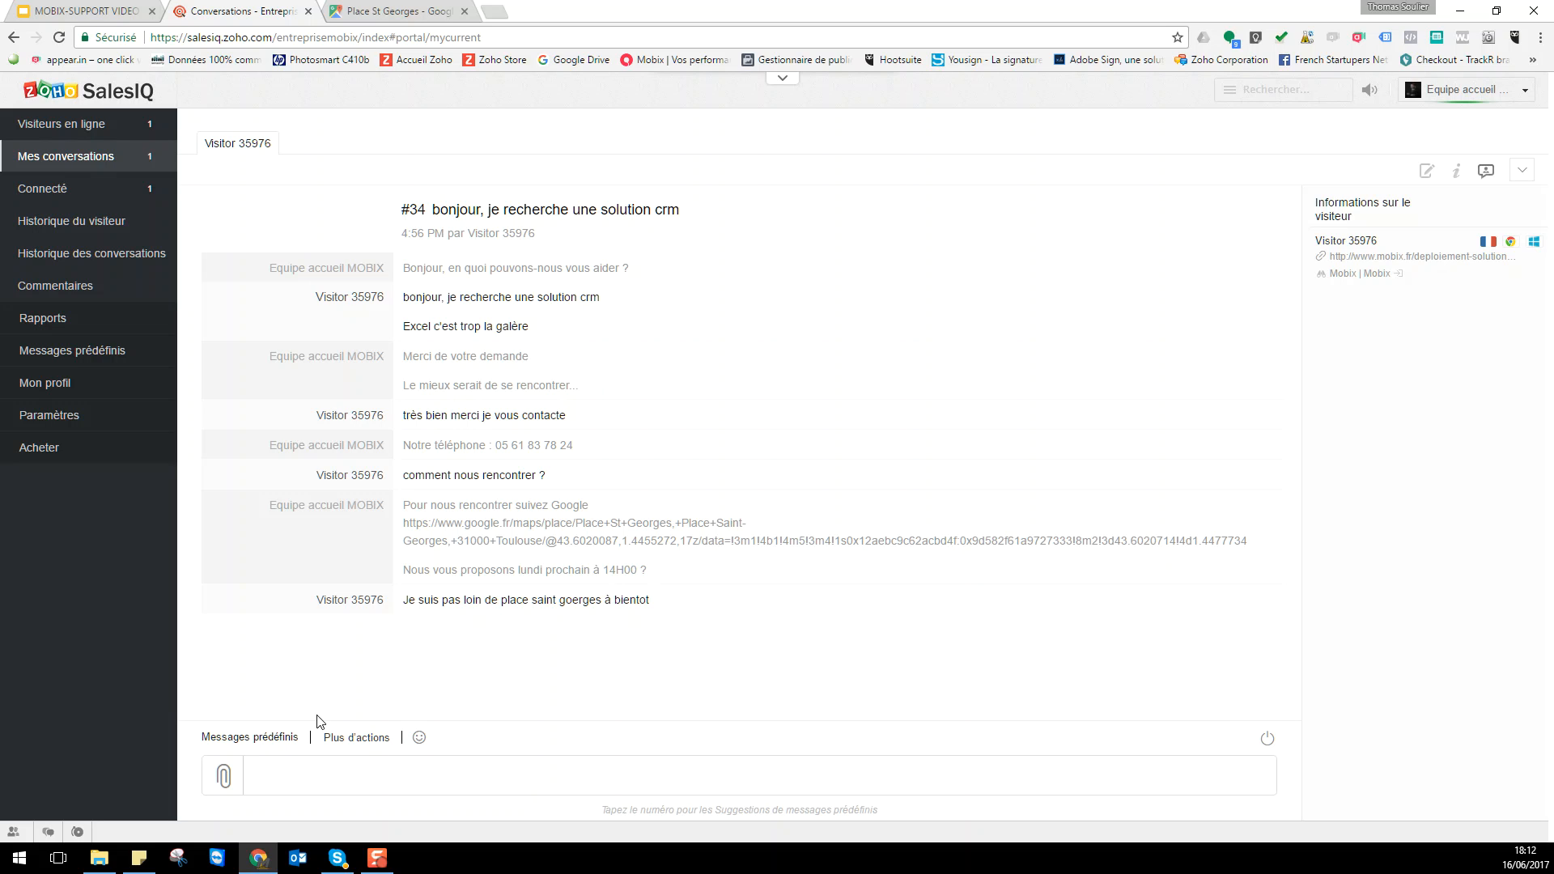
type("Souhaitez vous confirmer le rdv ?")
key("Return")
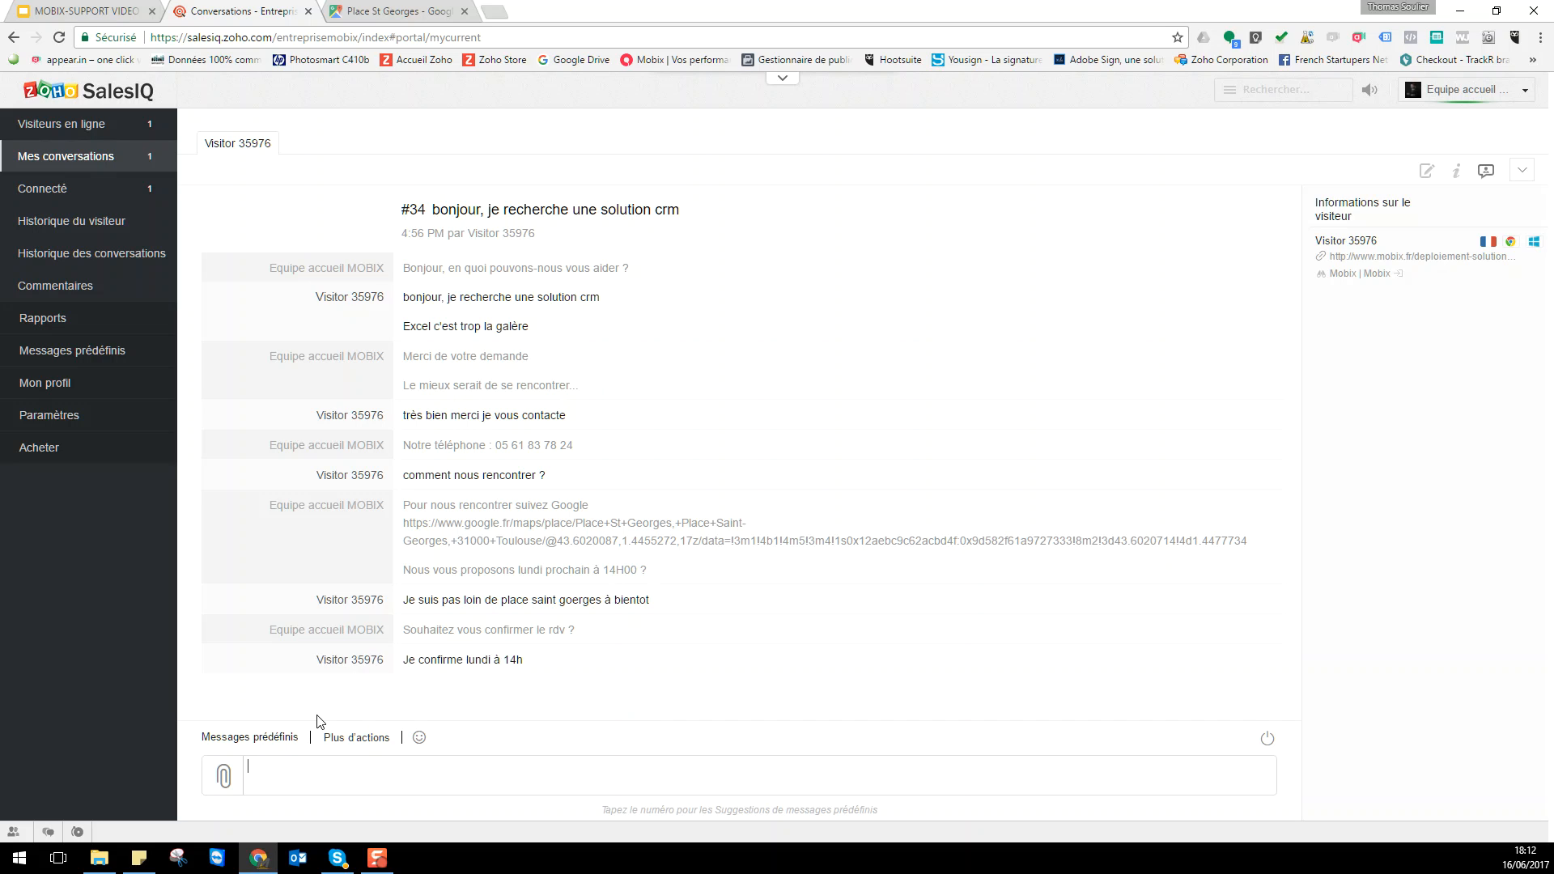
- Send 'Merci ... Bonne journée' with a happy smiley emoji
type("Merci ... Bonne journée")
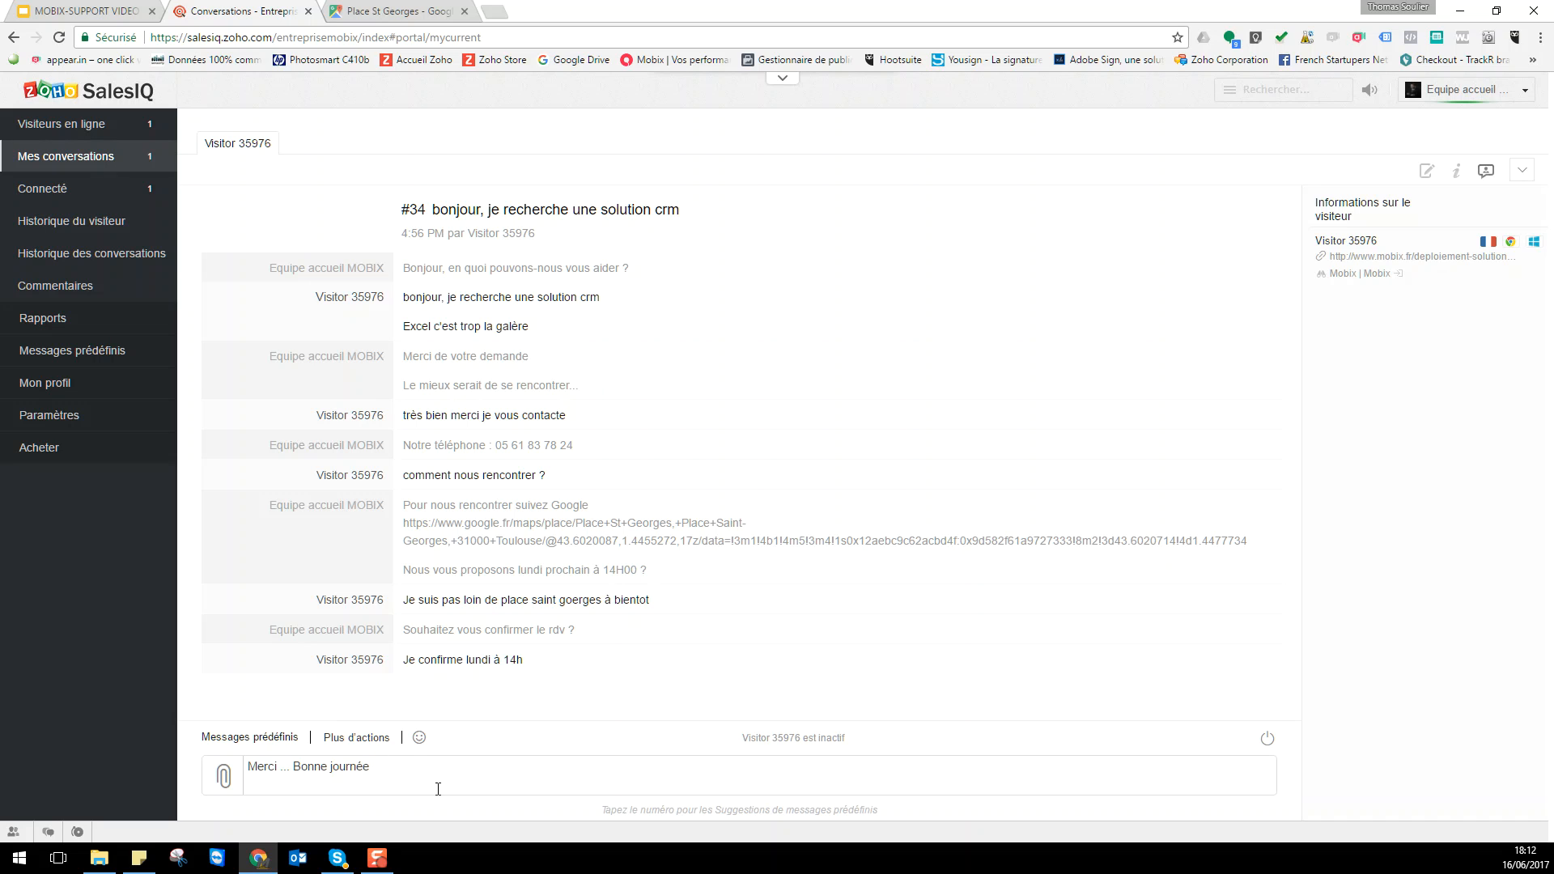
left_click(418, 737)
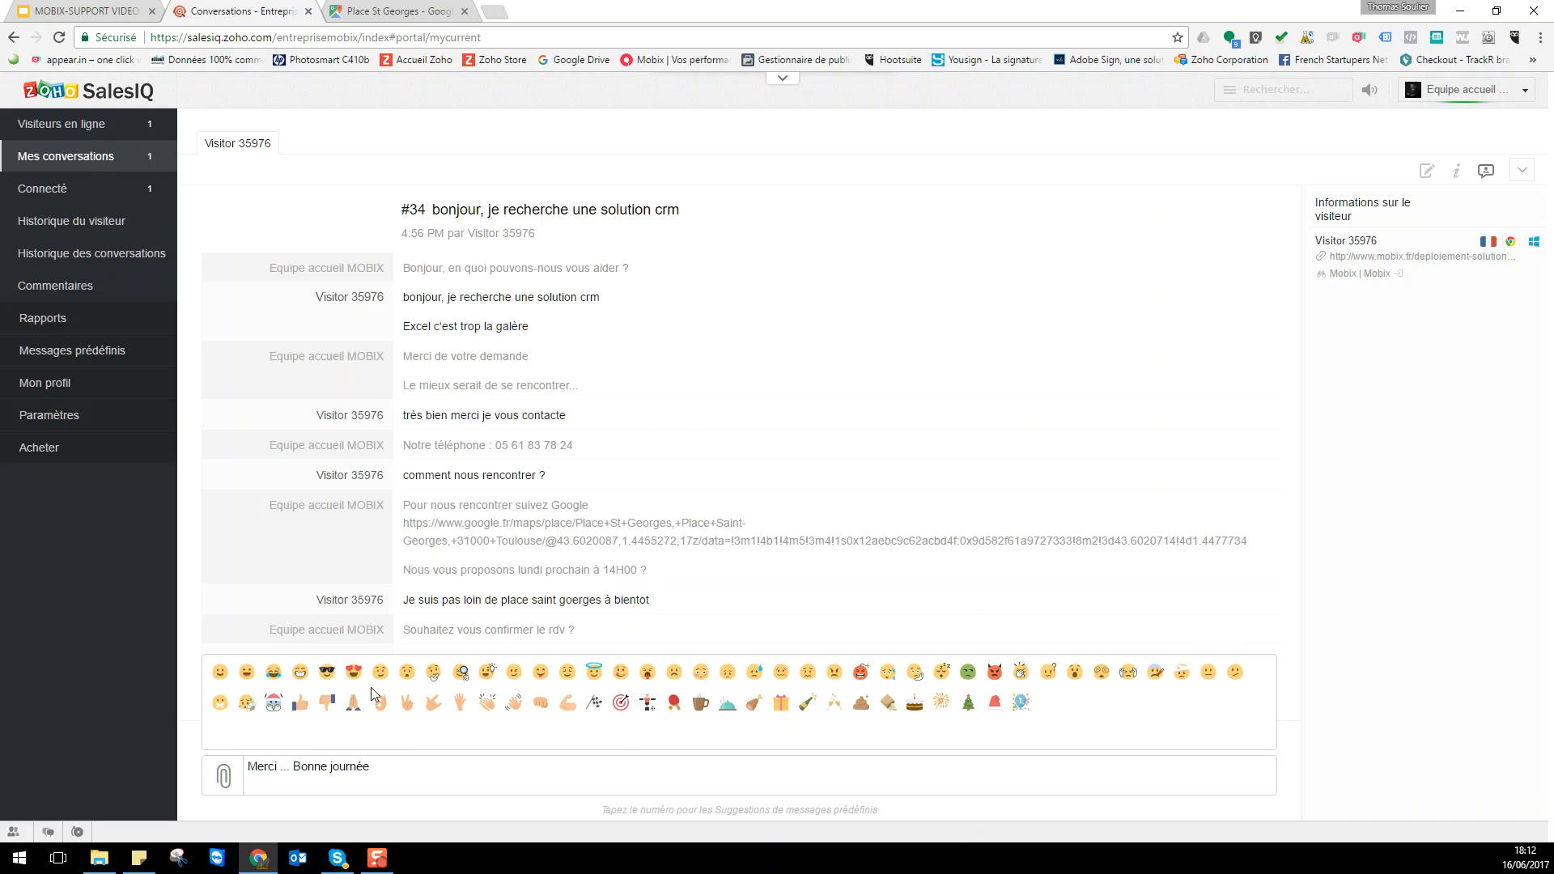
left_click(244, 678)
key("Return")
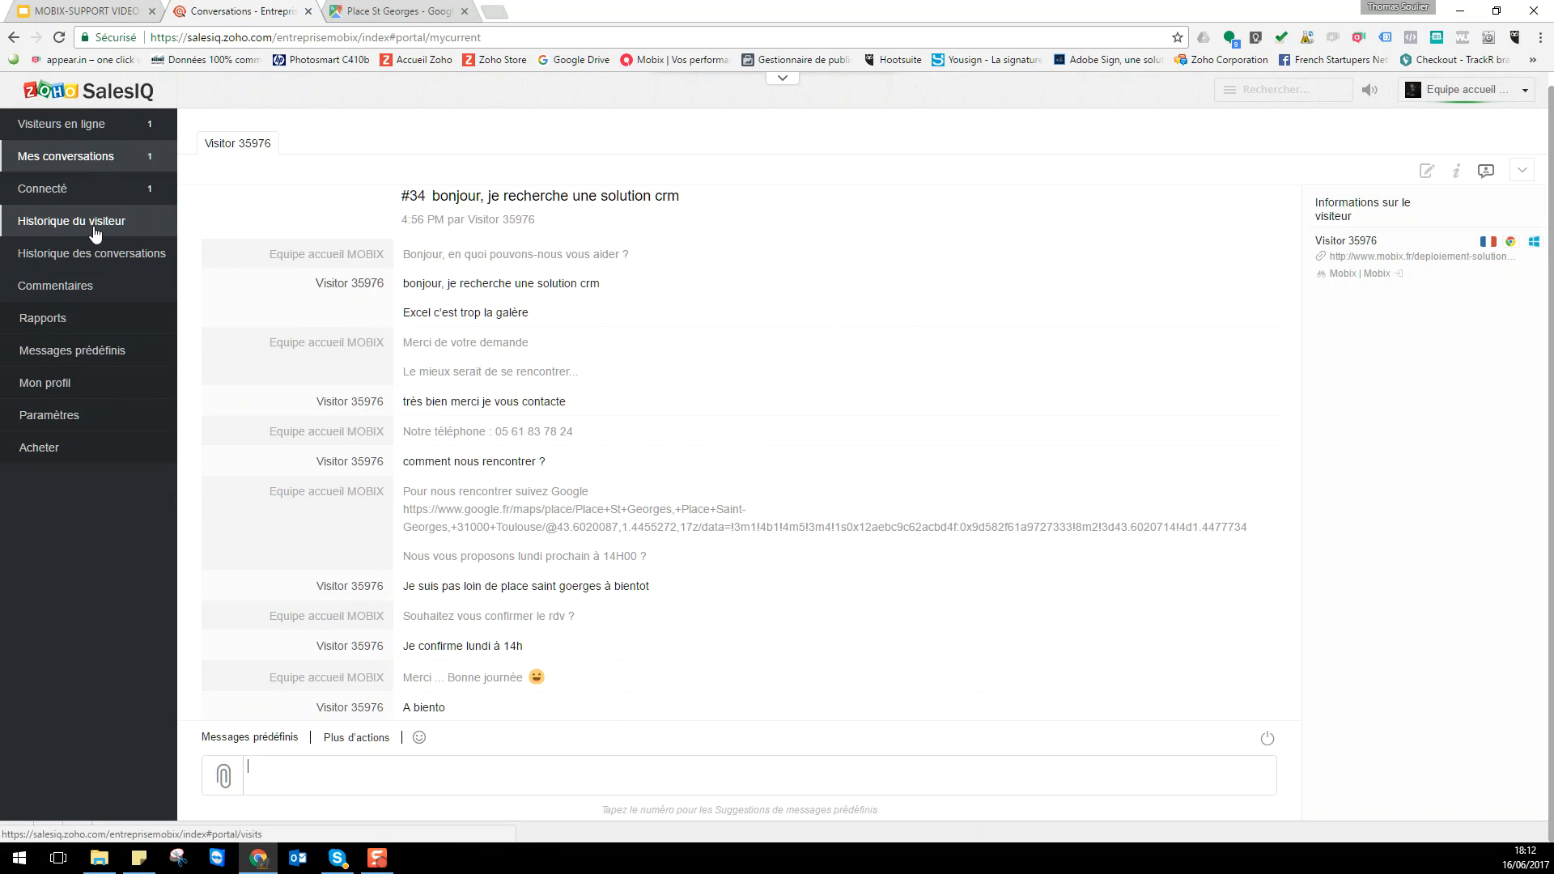
- Scroll through the canned messages list showing the new Google Maps entry
left_click(59, 356)
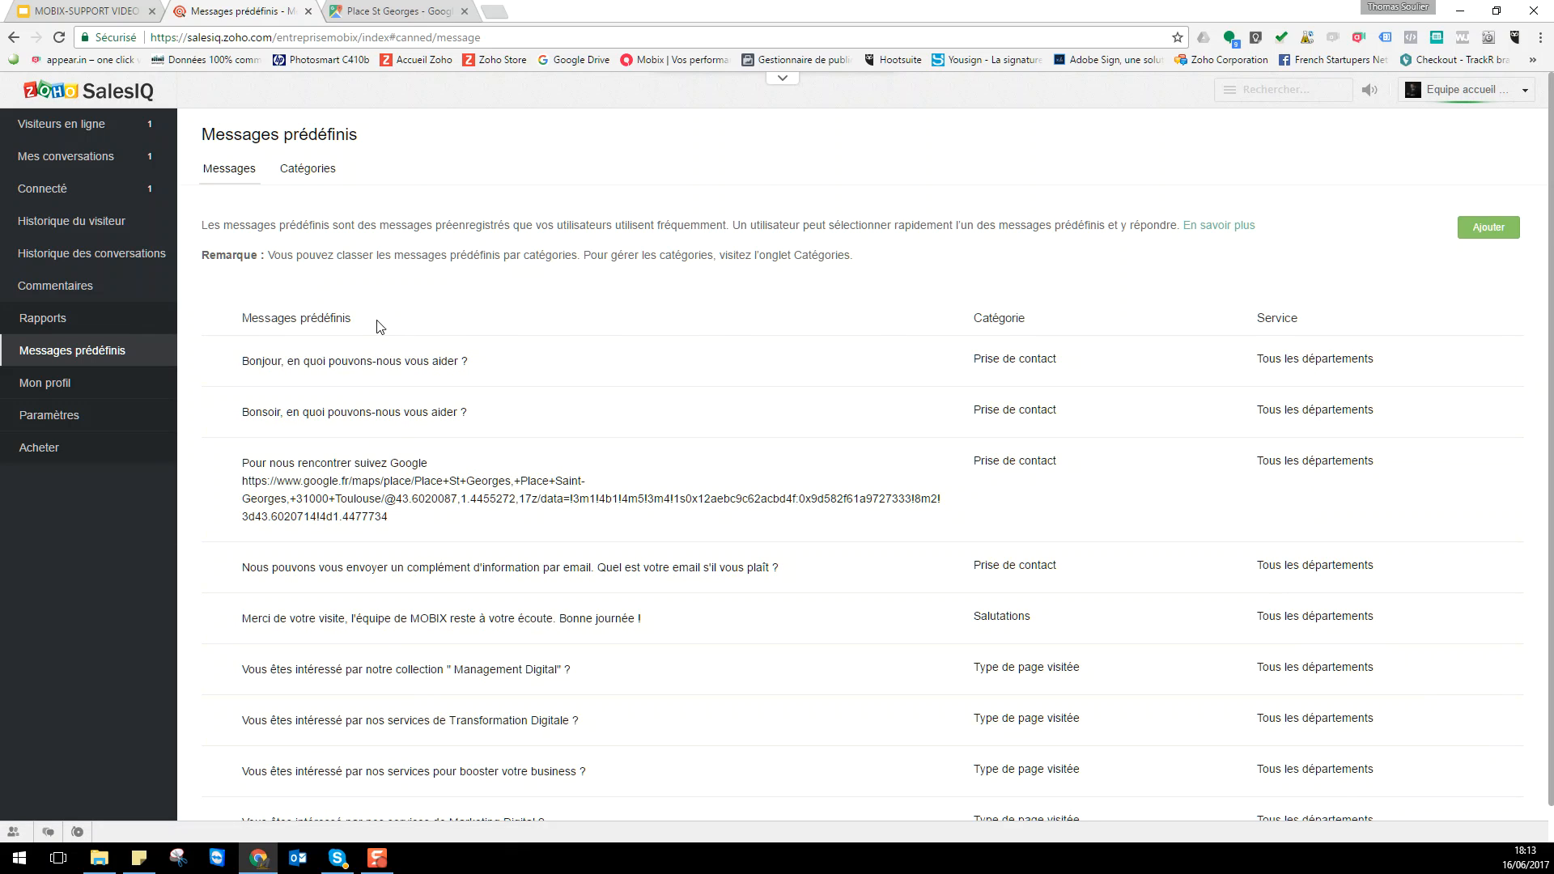
scroll(405, 460, "down", 1)
scroll(405, 458, "up", 1)
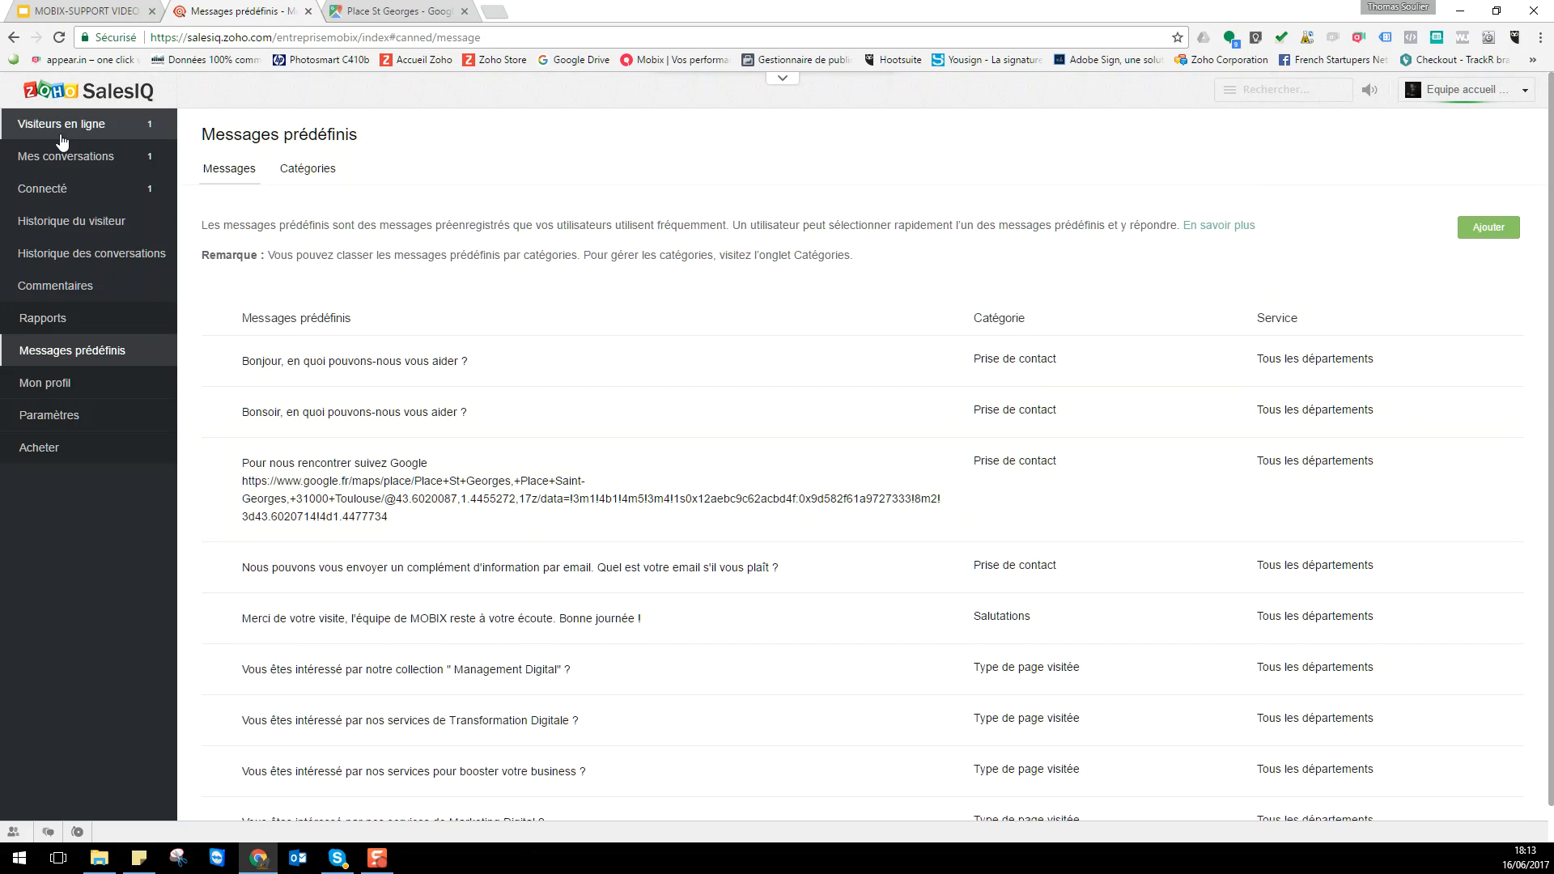
- Reopen the visitor's chat, browse the # canned suggestions, then switch to the Google Slides tab
left_click(67, 123)
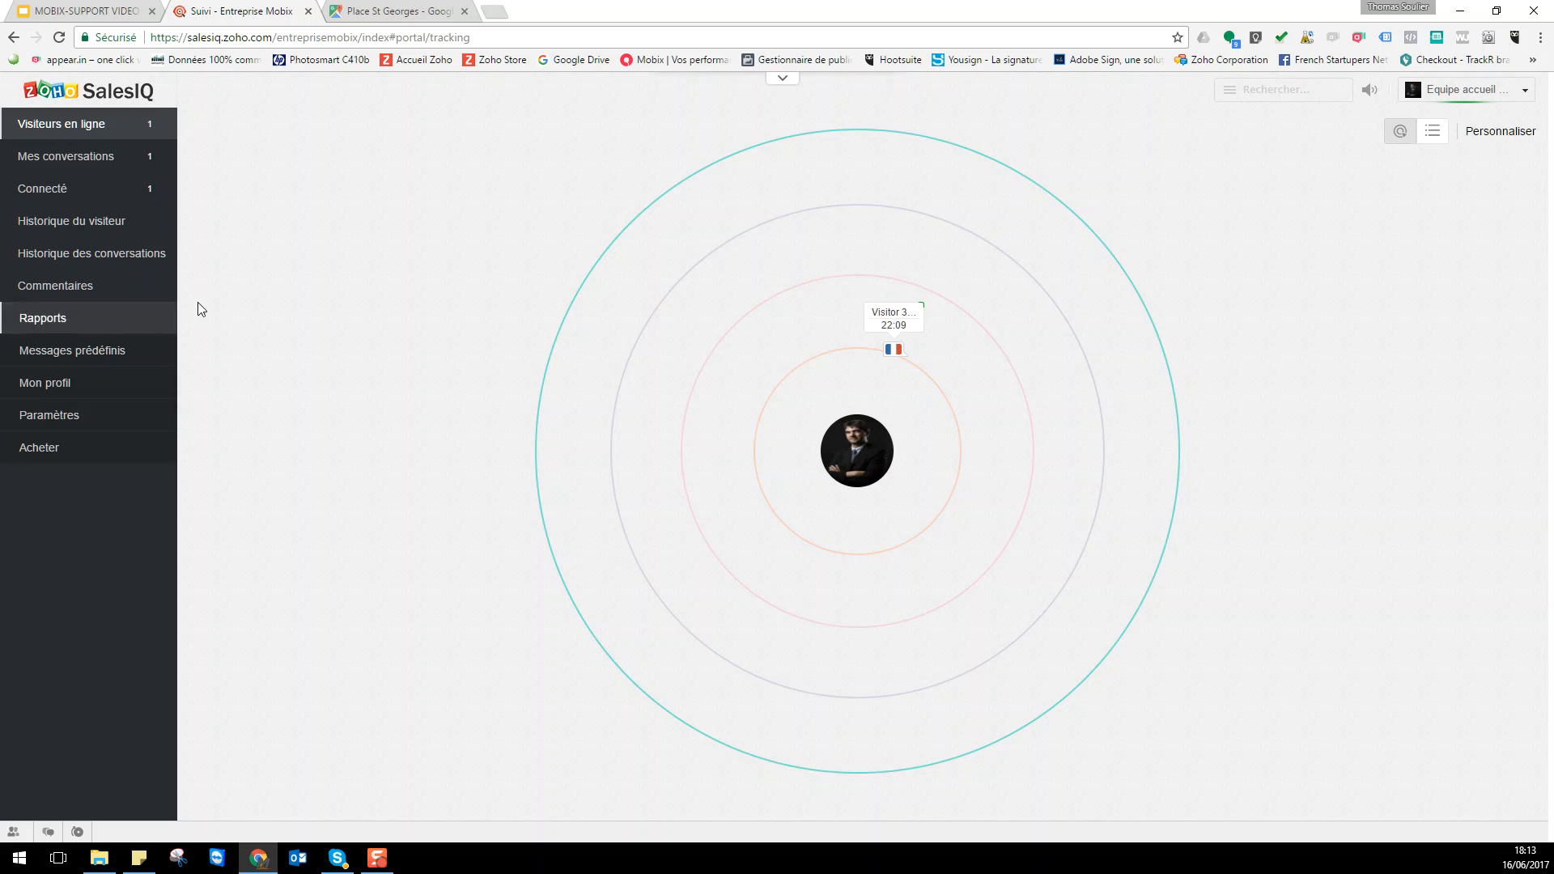
left_click(910, 323)
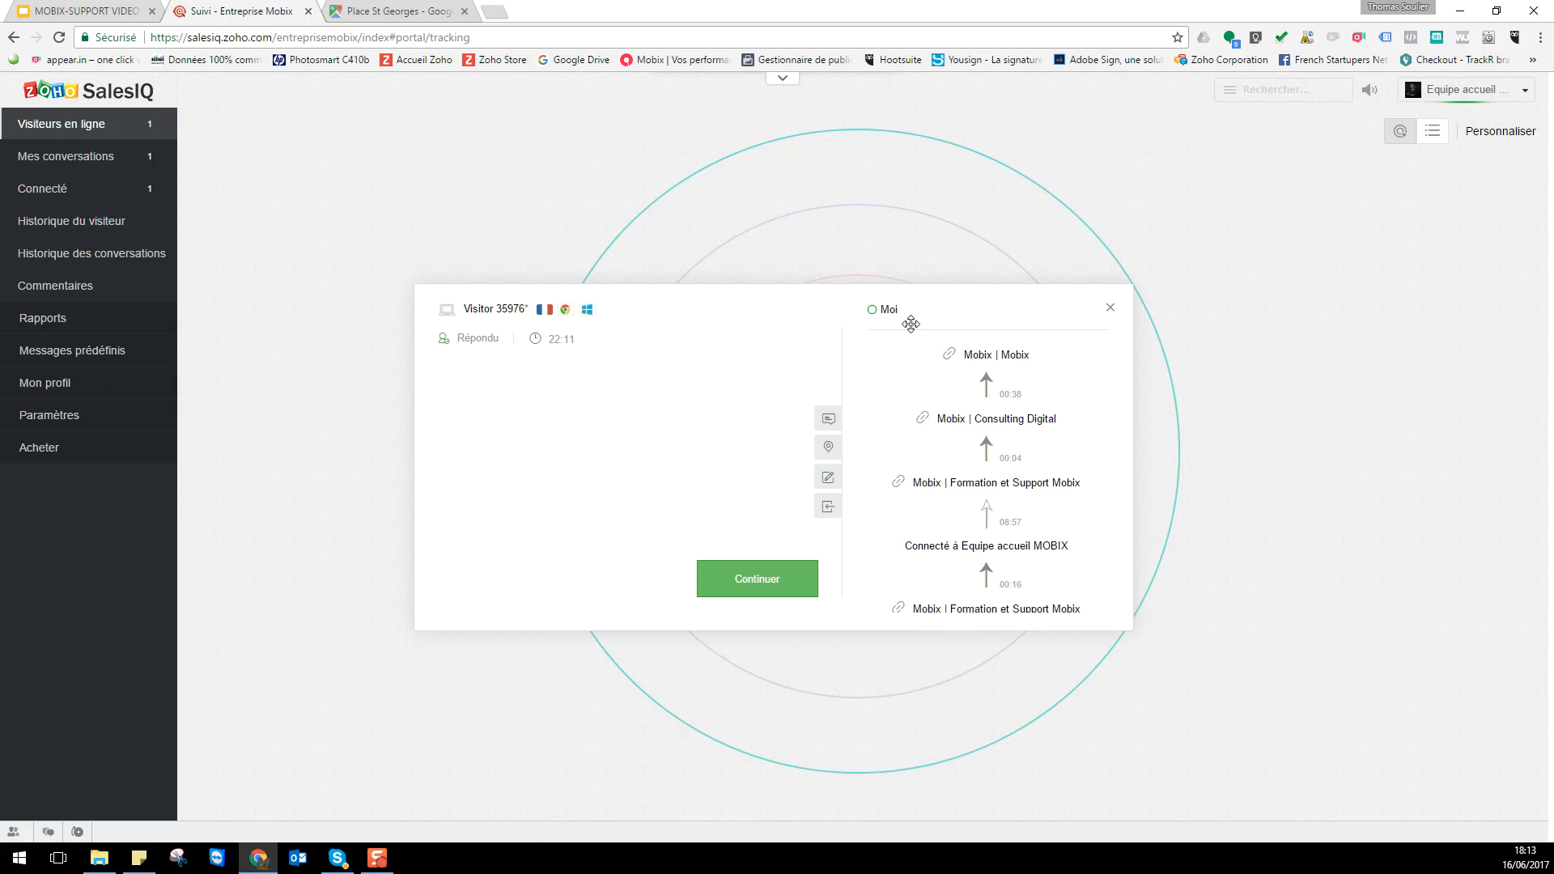
left_click(751, 587)
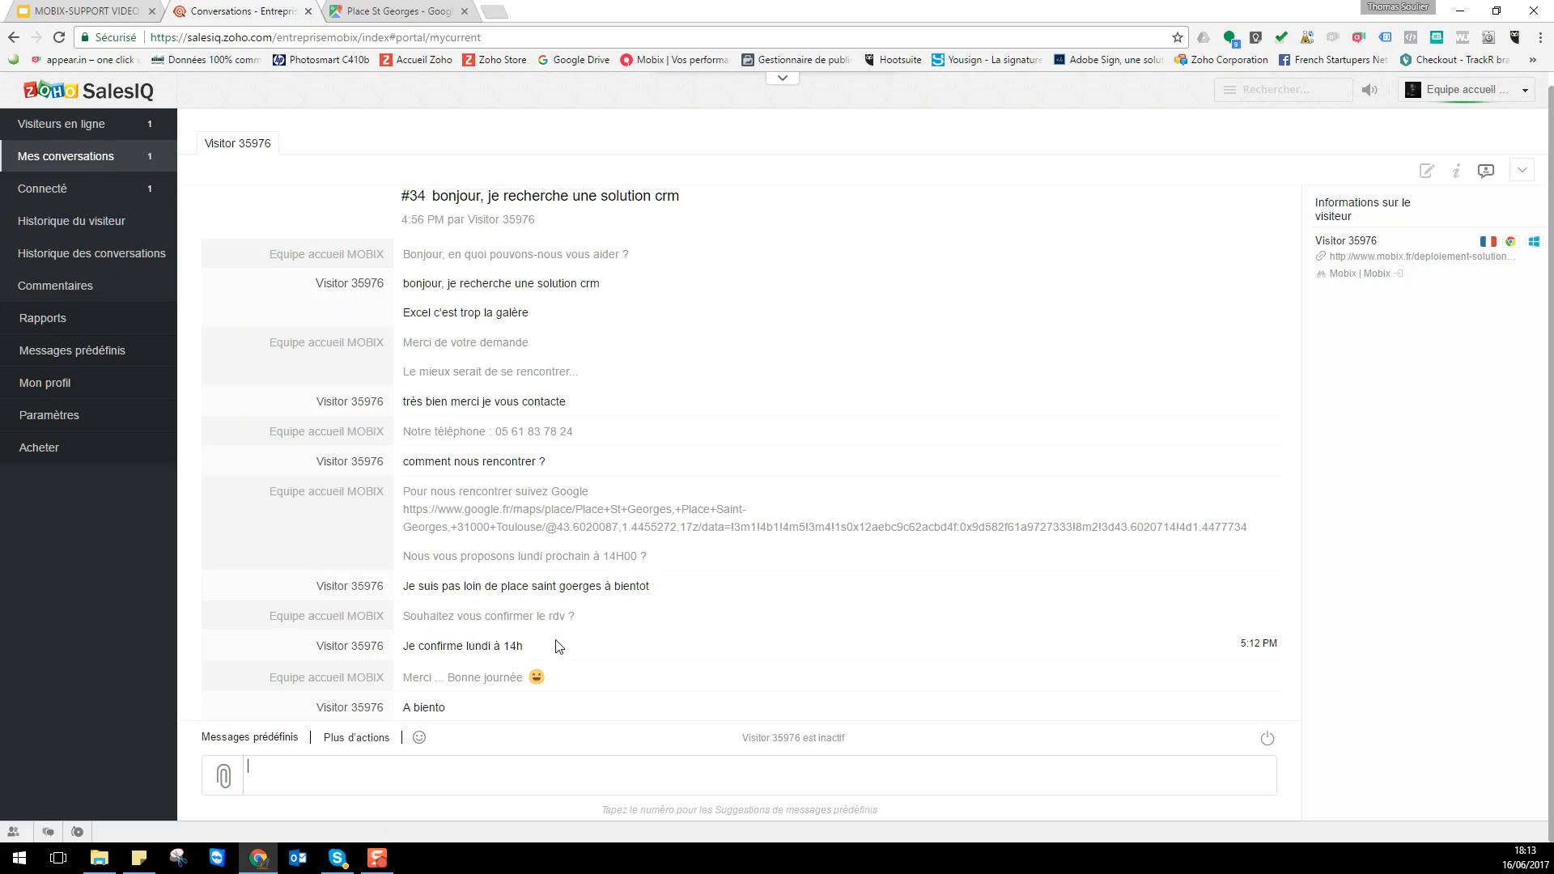
type("#")
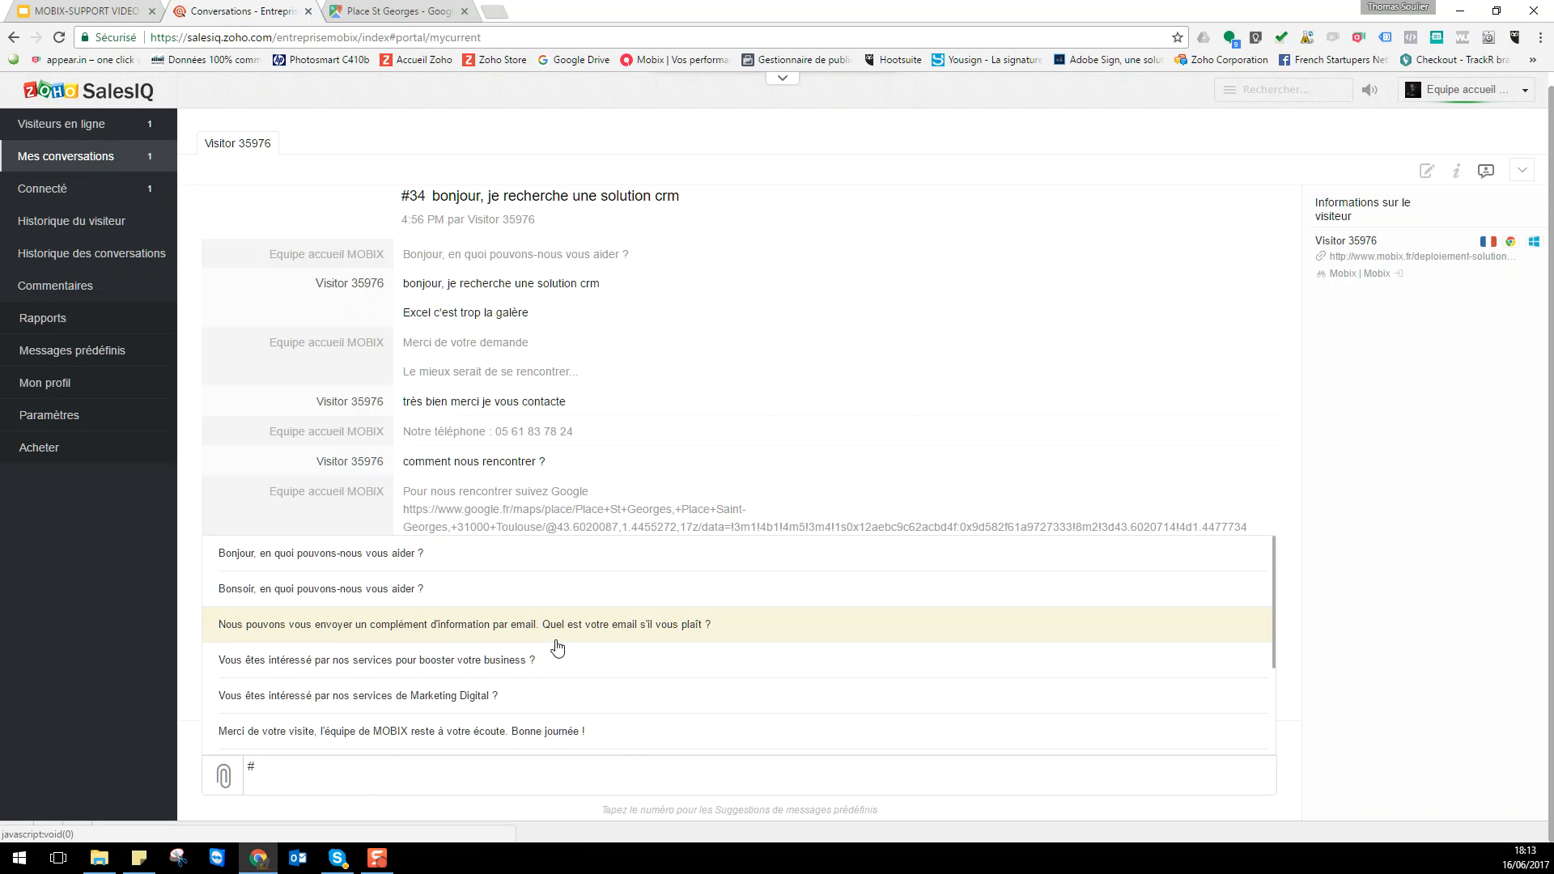
scroll(621, 645, "down", 2)
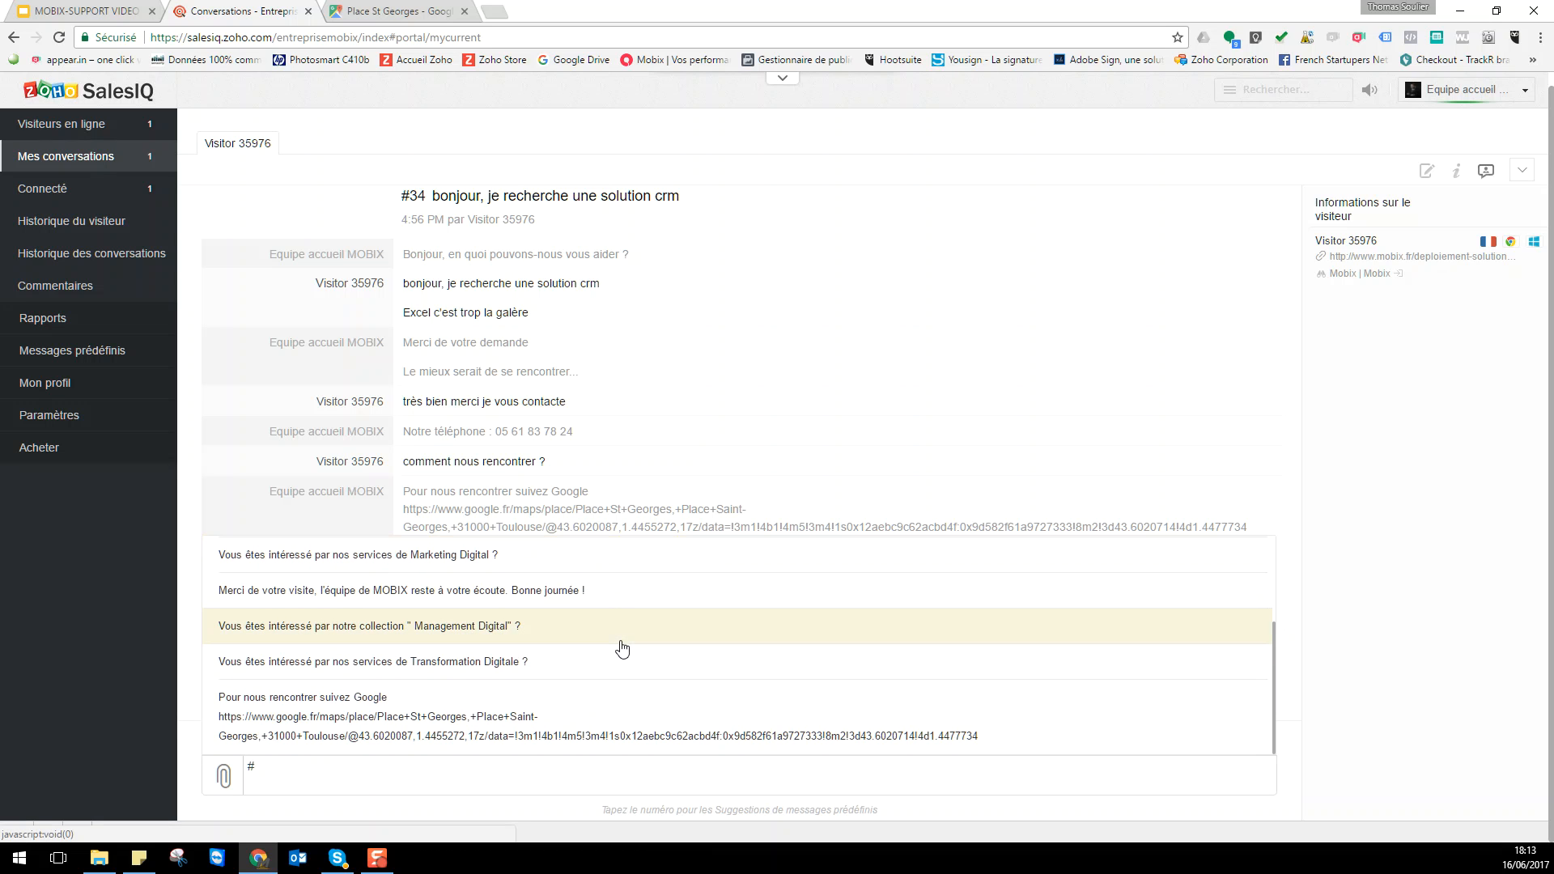
scroll(629, 654, "up", 2)
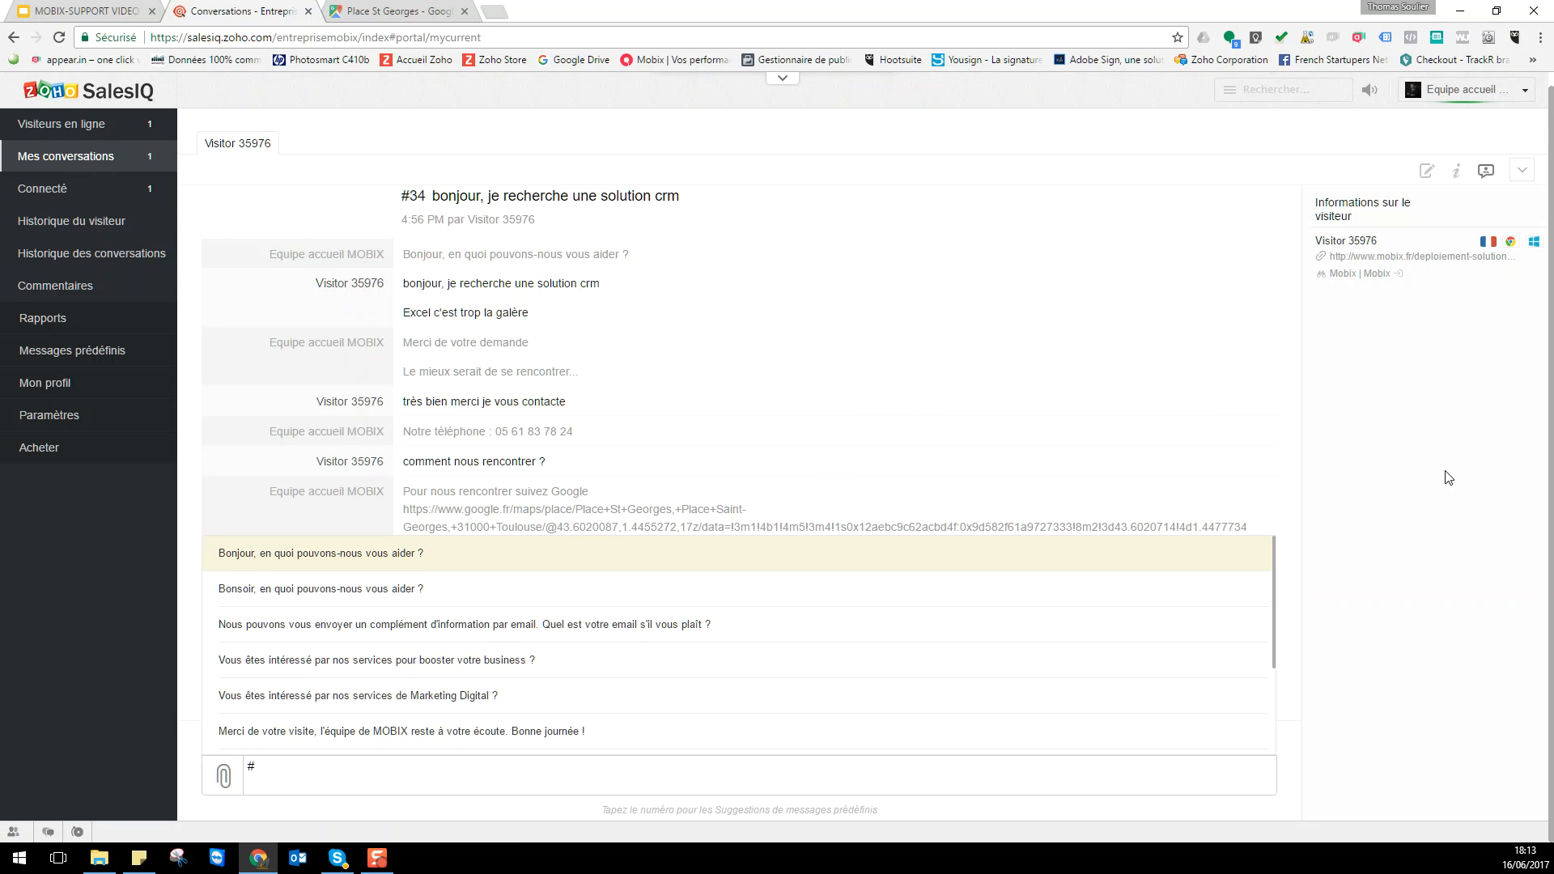
left_click(103, 10)
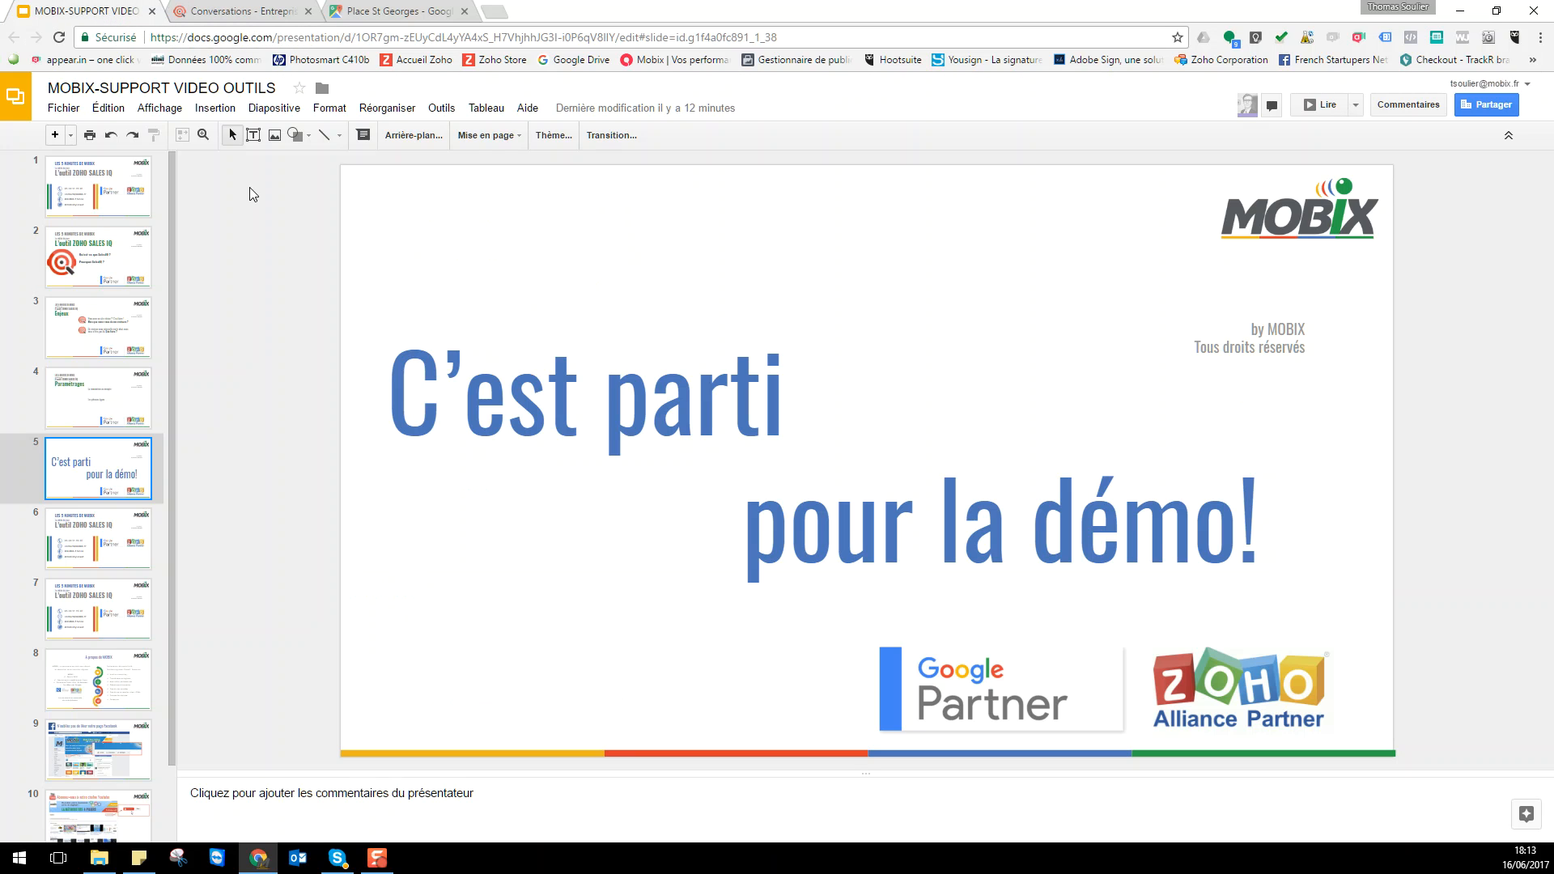
- Present the MOBIX-SUPPORT VIDEO OUTILS deck full screen and advance to slide 6, the contact slide
left_click(1326, 105)
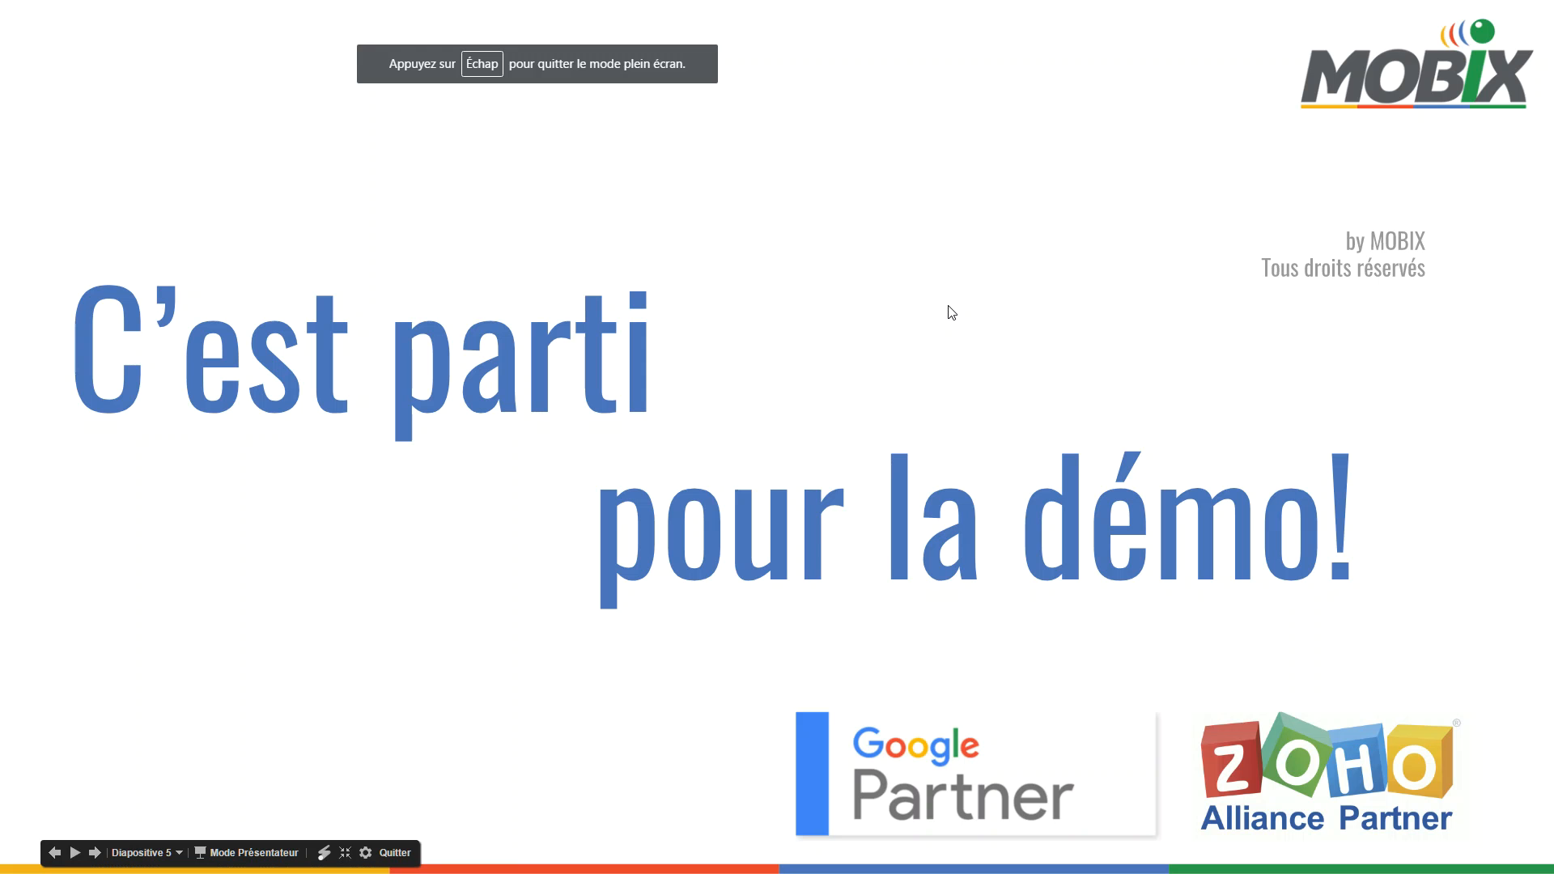
left_click(949, 306)
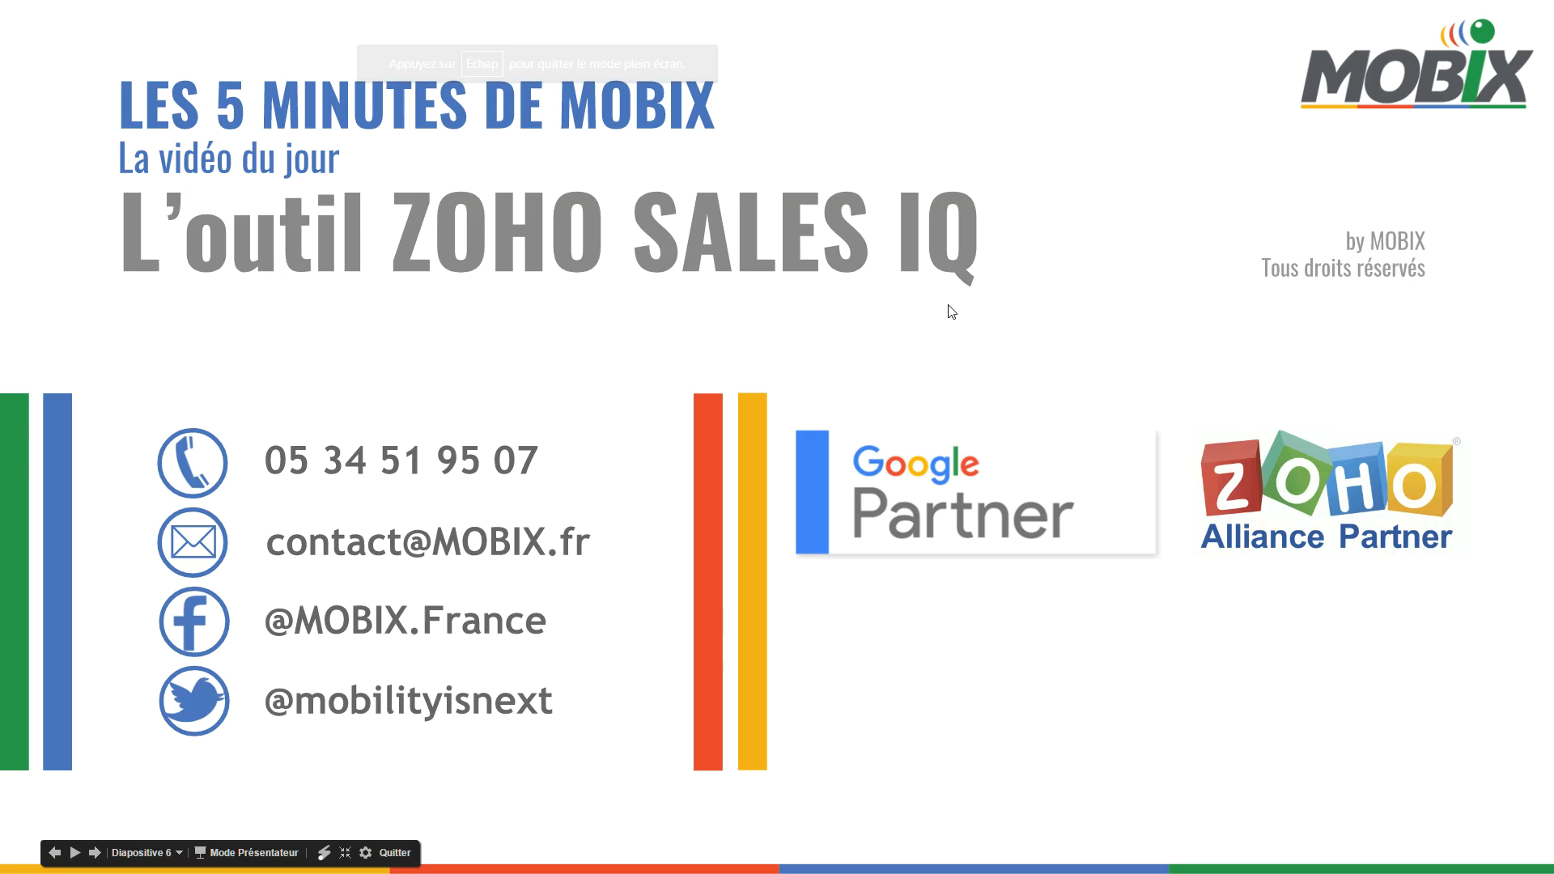